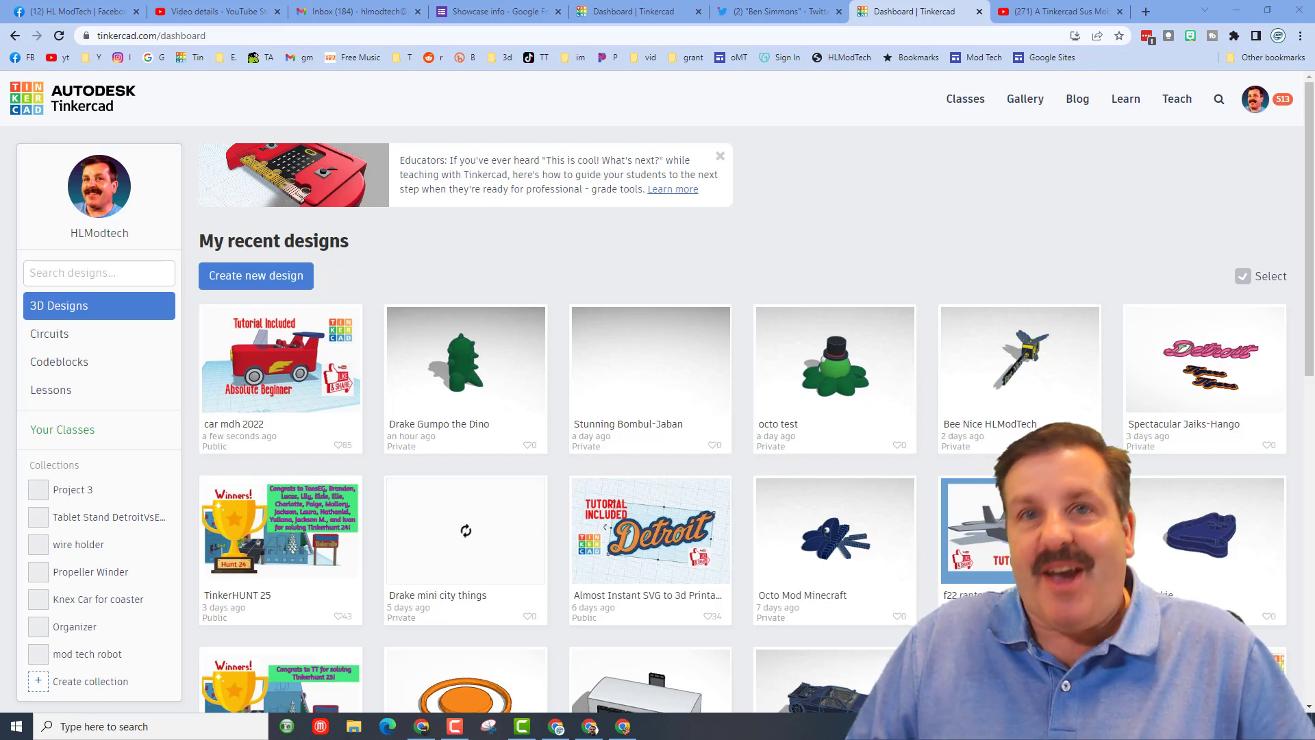
Create a new blank 3D design from the dashboard, auto-named Incredible Borwo
{"action": "left_click", "coordinate": [248, 276]}
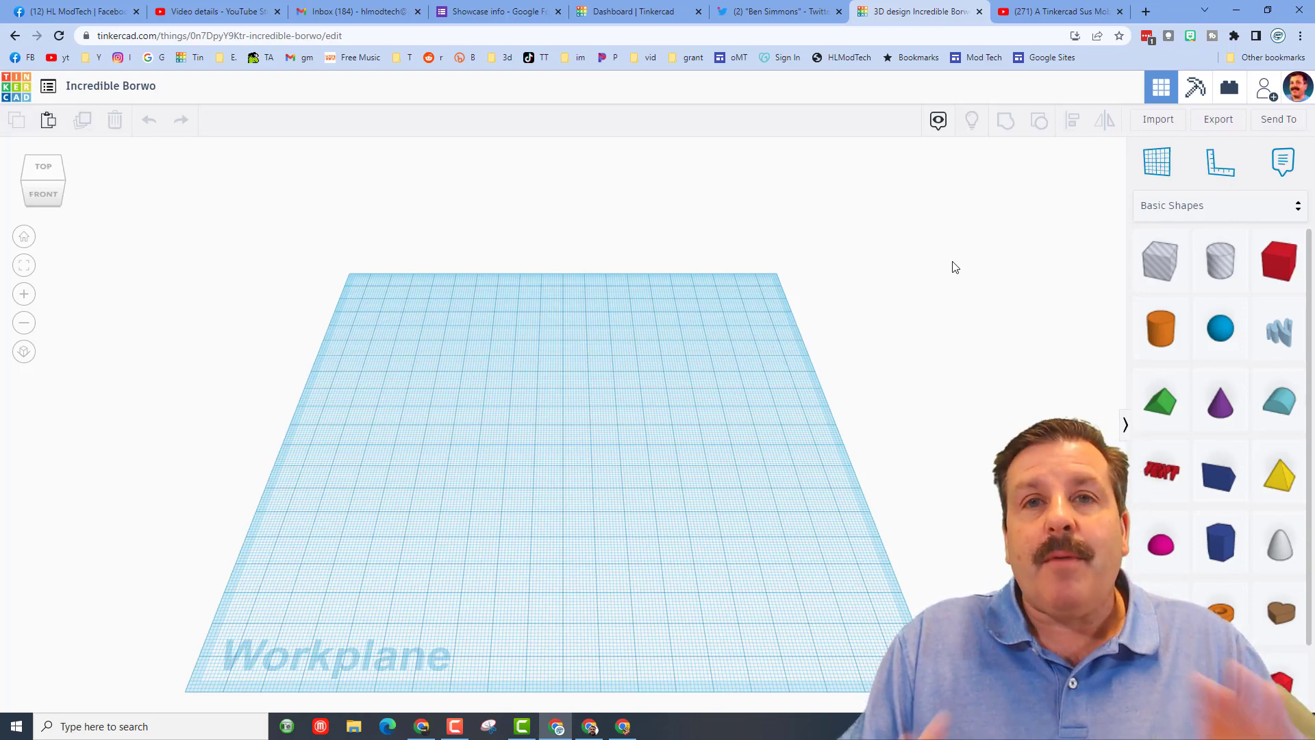
Import car mdh 2022.stl from Downloads in millimetres at 100% scale
{"action": "left_click", "coordinate": [1159, 121]}
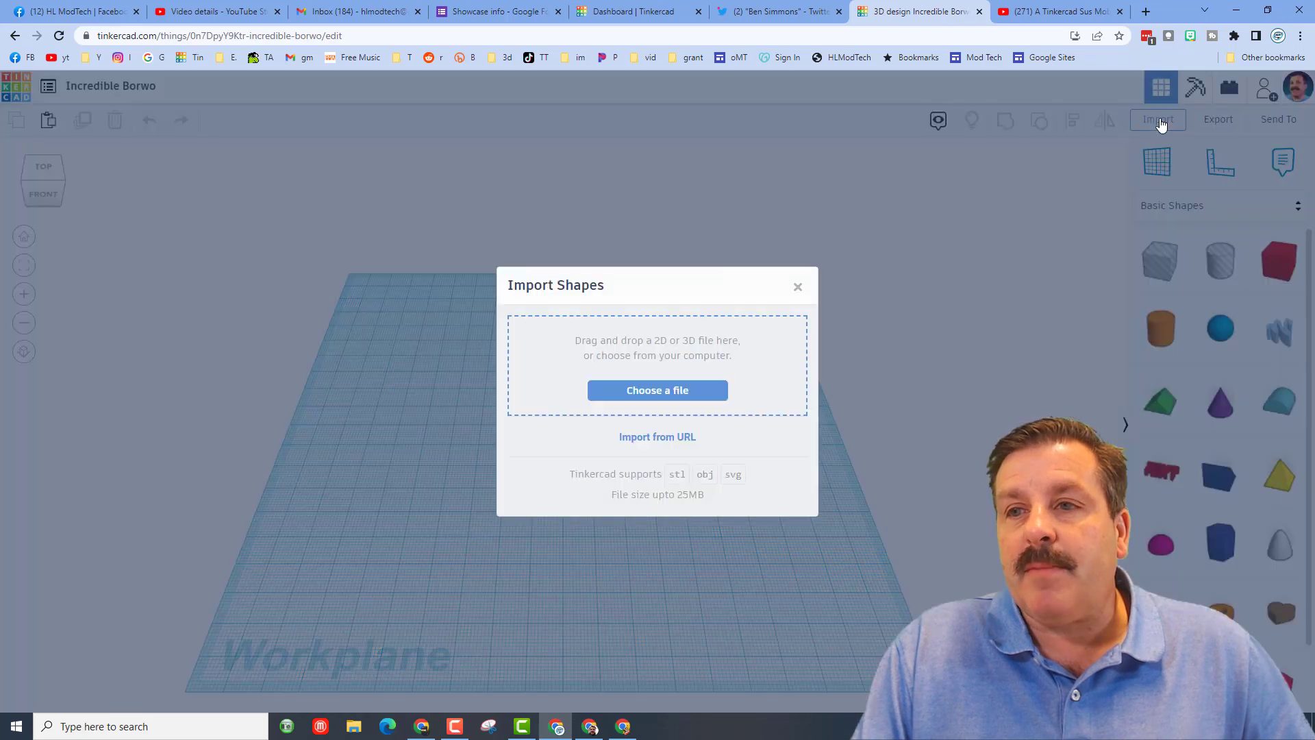
{"action": "left_click", "coordinate": [676, 389]}
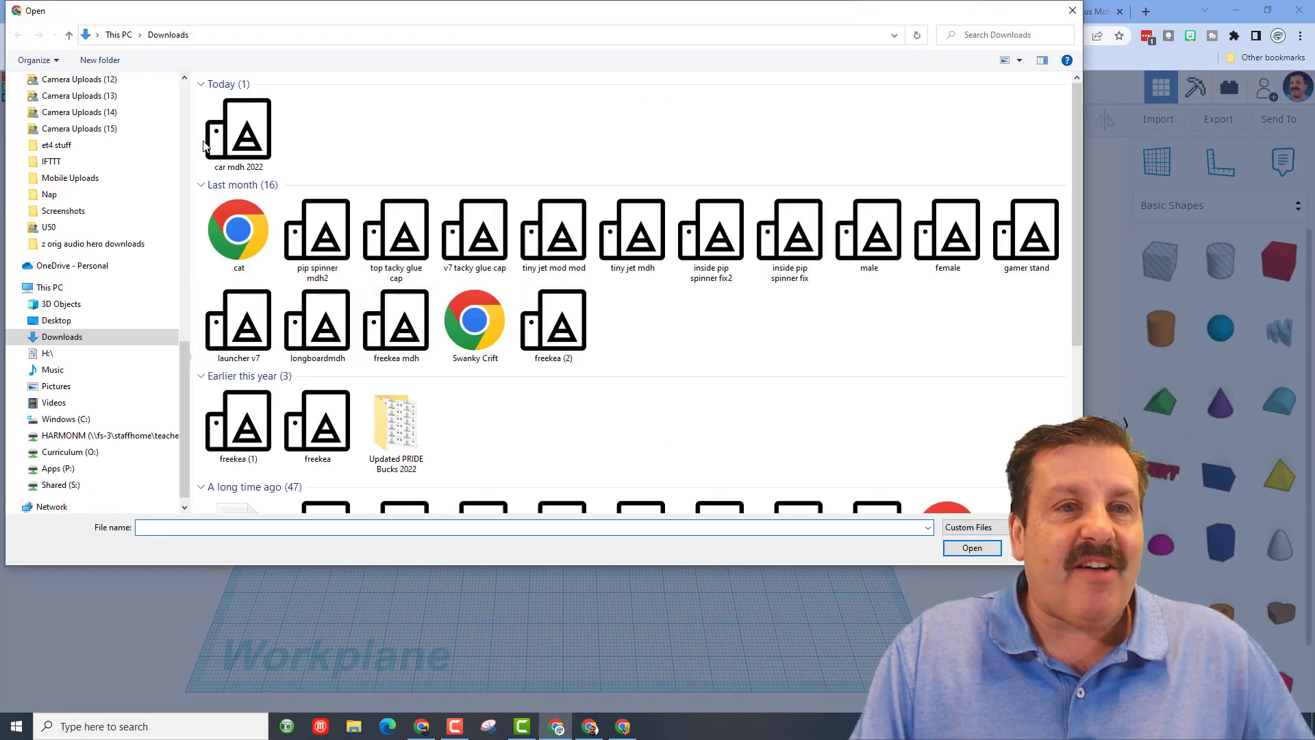
{"action": "double_click", "coordinate": [244, 140]}
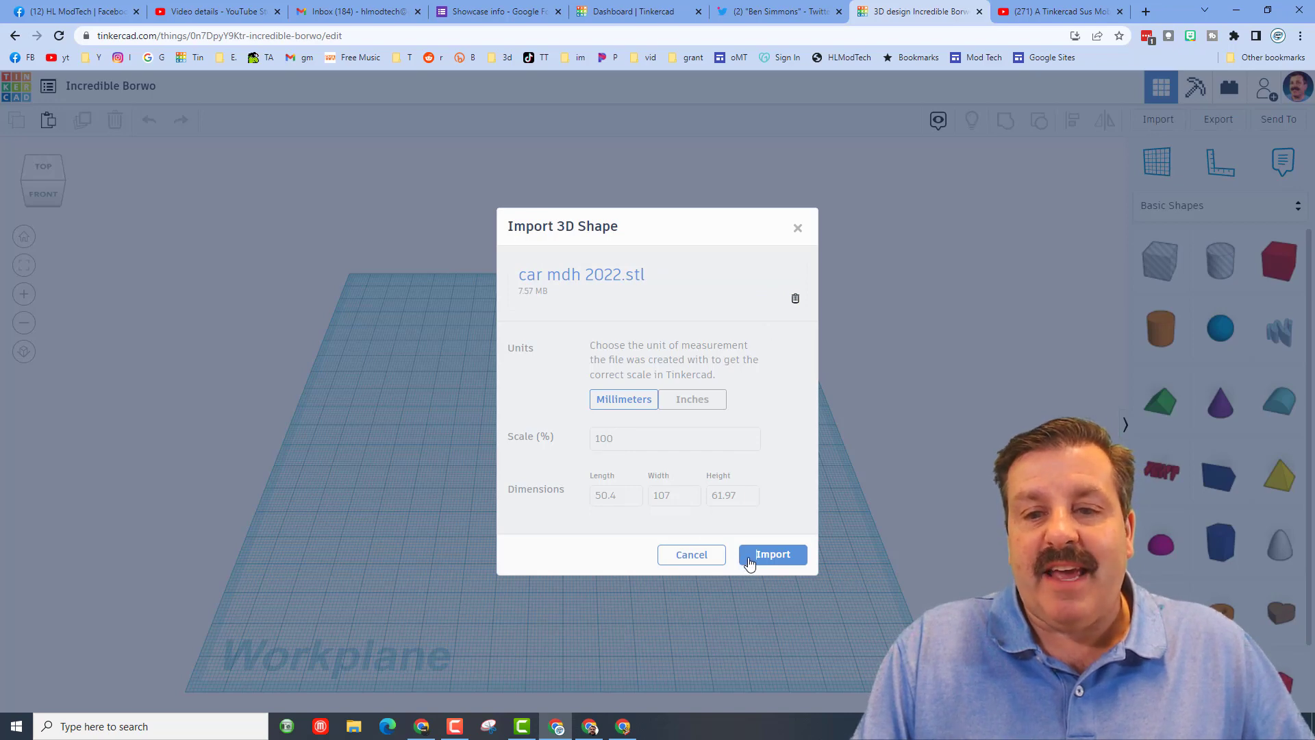
{"action": "left_click", "coordinate": [773, 555]}
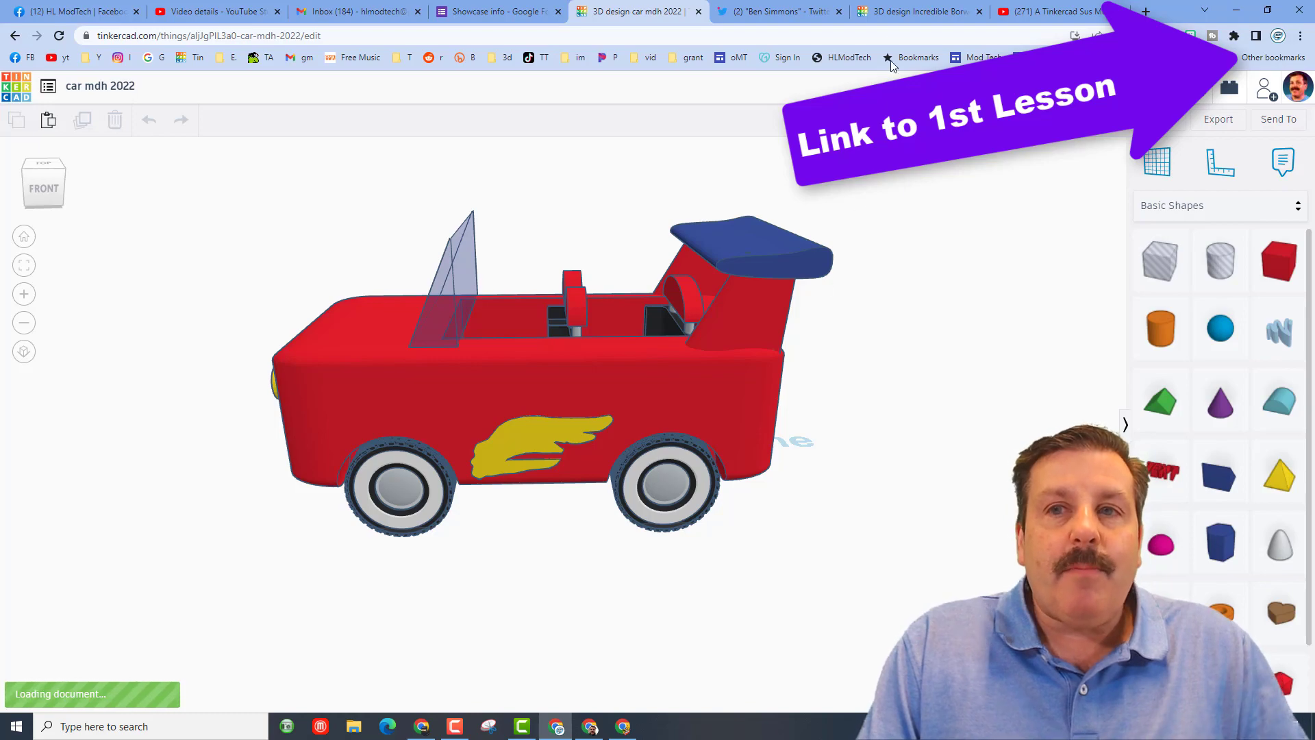
Check the Incredible Borwo workplane while the car import is still loading
{"action": "left_click", "coordinate": [899, 16]}
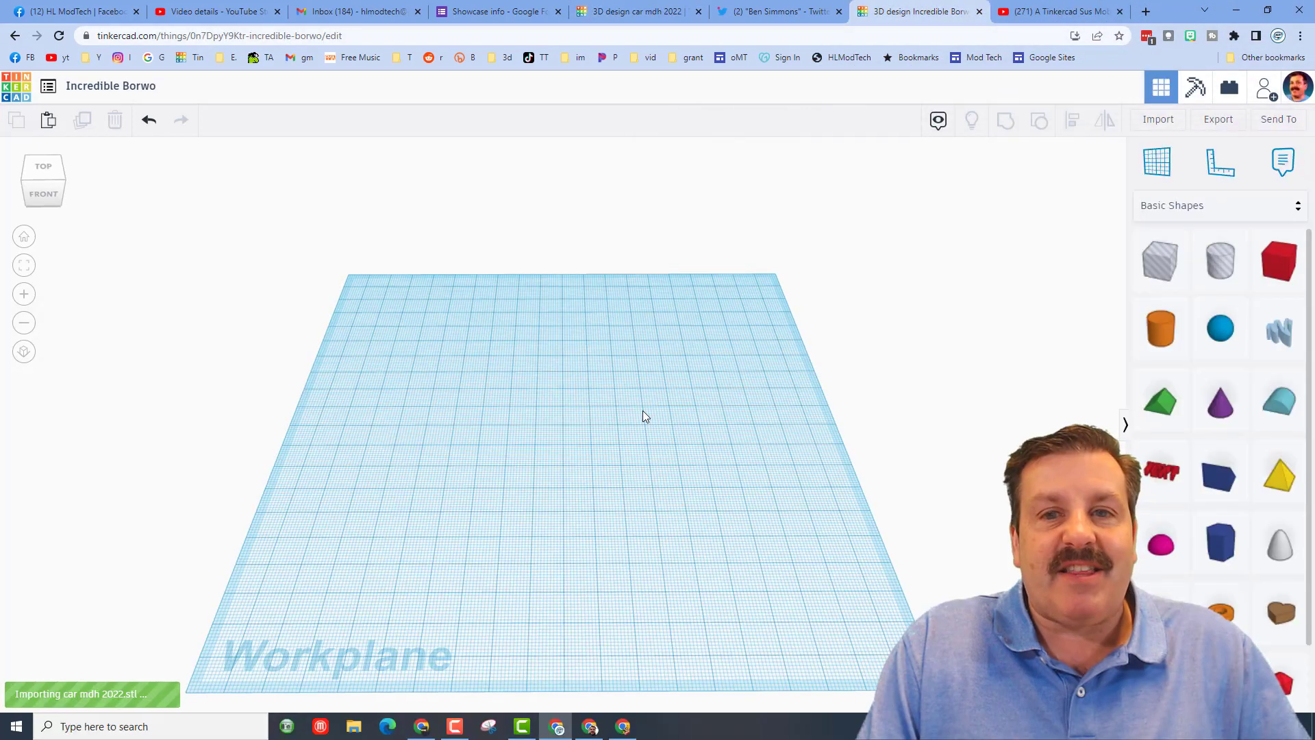
{"action": "right_click_drag", "start_coordinate": [643, 410], "coordinate": [485, 545]}
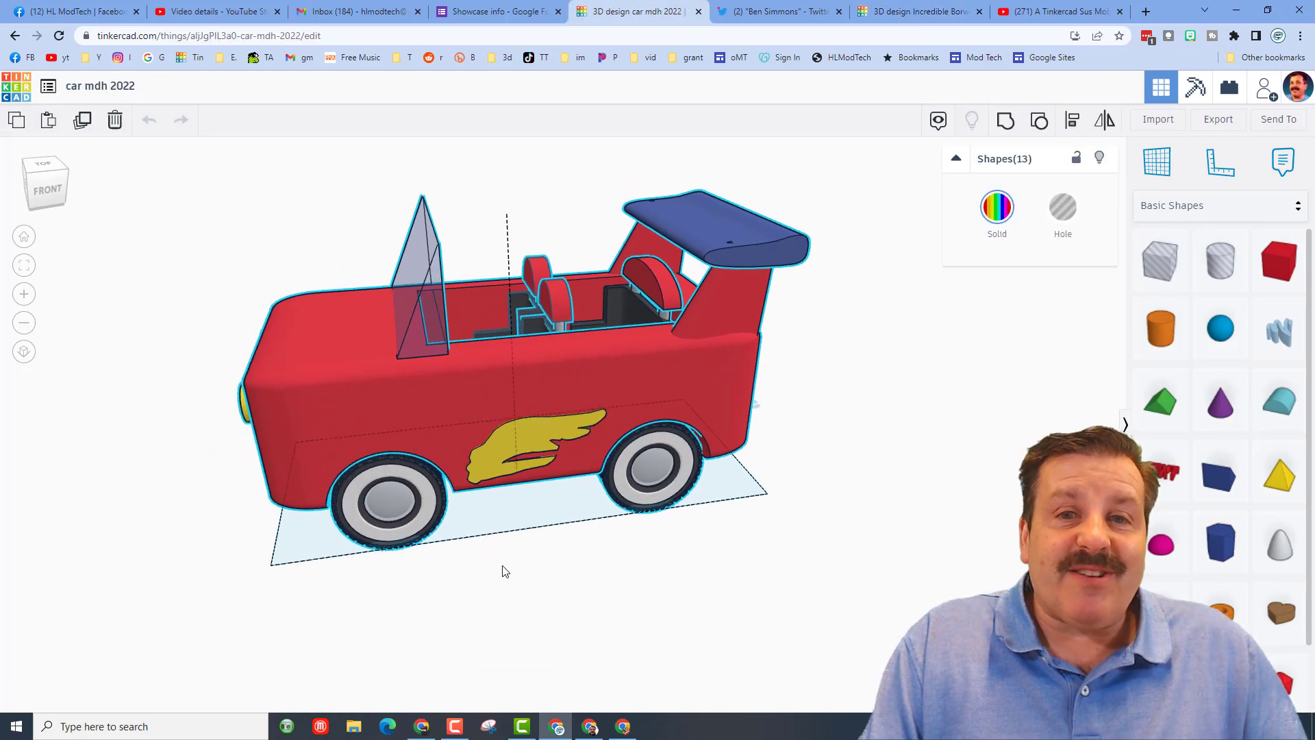
{"action": "left_click", "coordinate": [884, 14]}
{"action": "right_click_drag", "start_coordinate": [547, 391], "coordinate": [604, 465]}
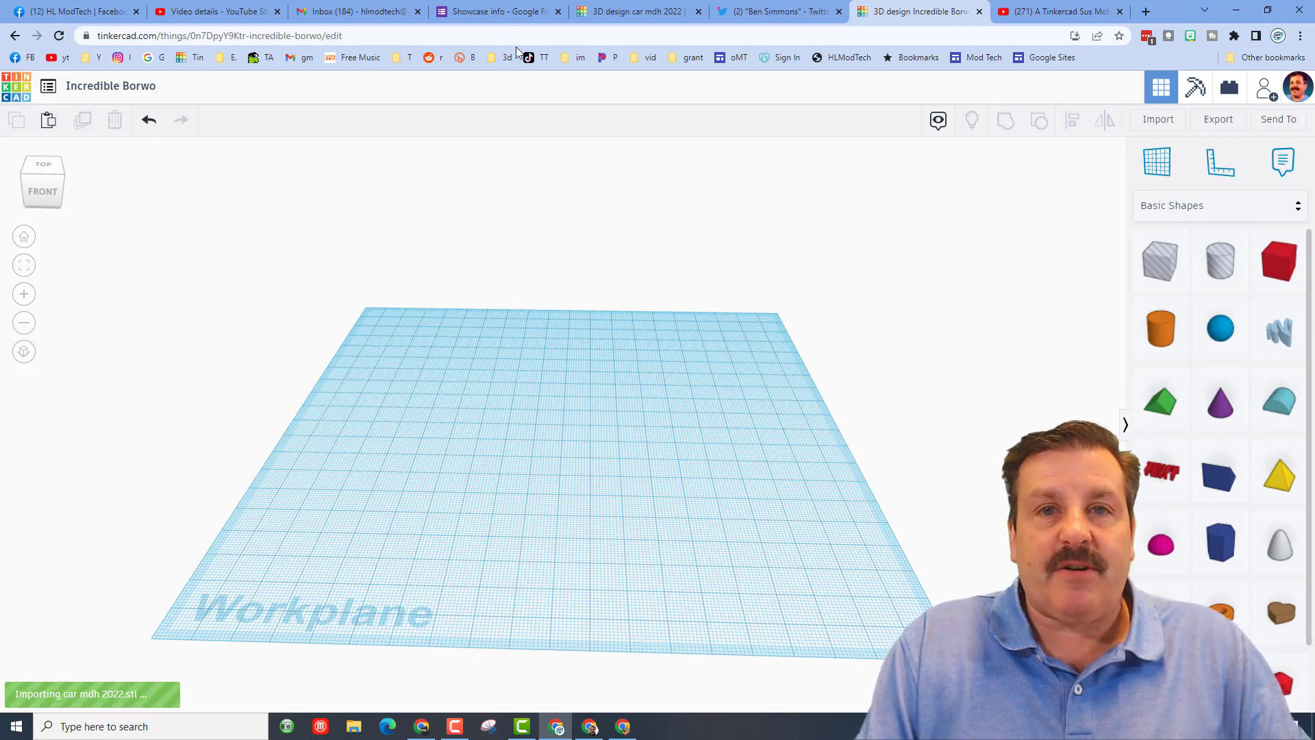
In the original car mdh 2022 design, hide the car's seats
{"action": "left_click", "coordinate": [628, 8]}
{"action": "right_click_drag", "start_coordinate": [454, 356], "coordinate": [791, 490]}
{"action": "left_click", "coordinate": [707, 464]}
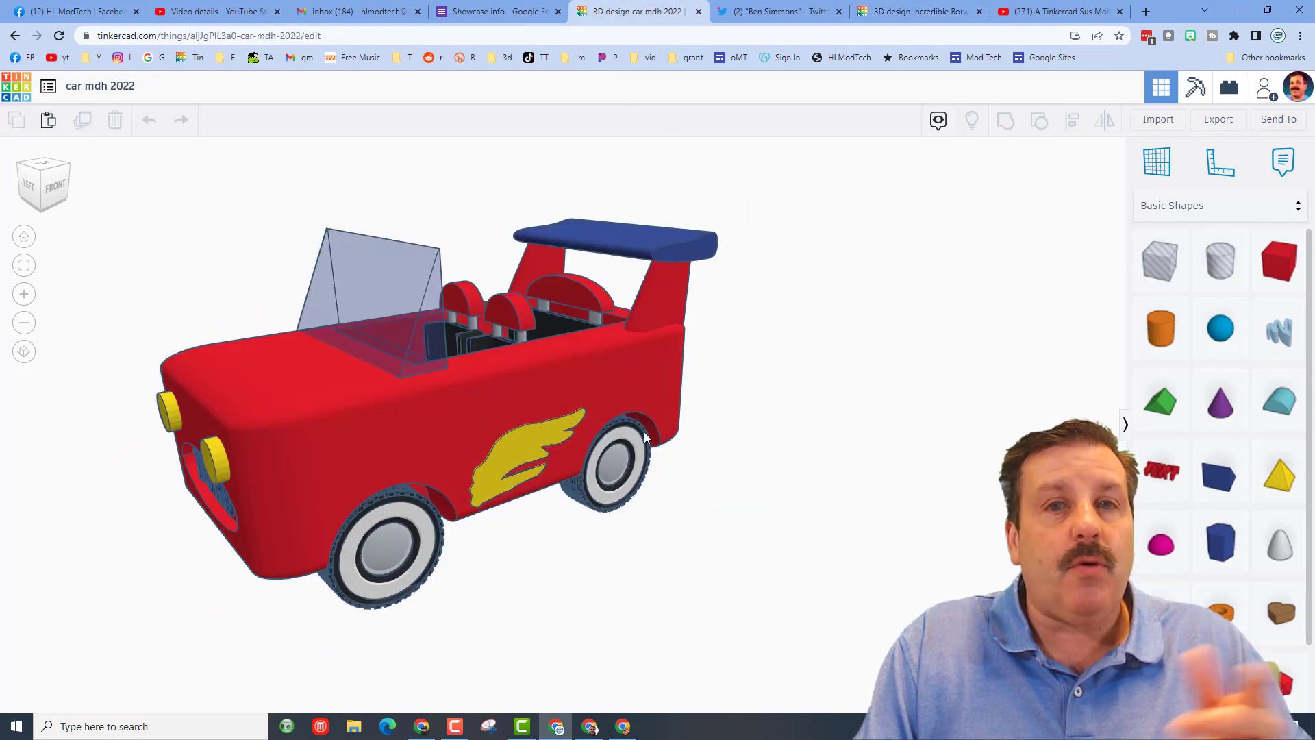
{"action": "left_click", "coordinate": [509, 319]}
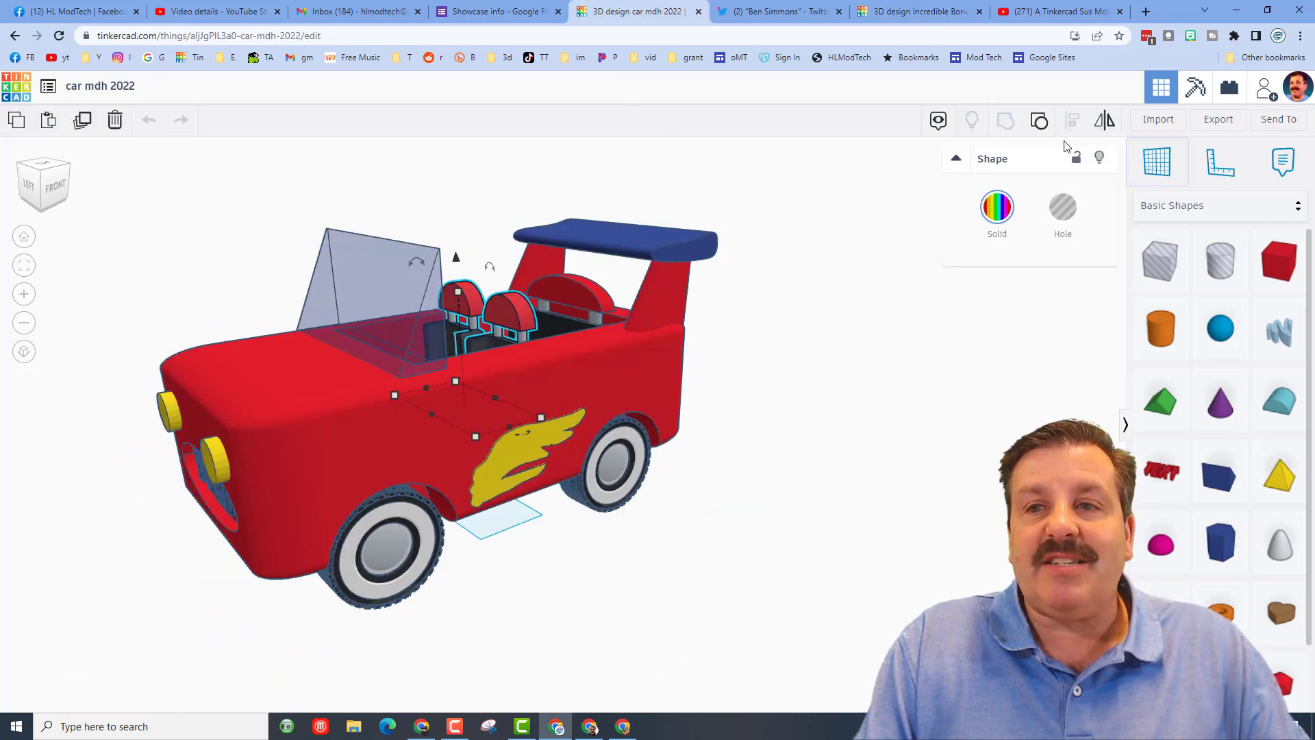
{"action": "left_click", "coordinate": [1097, 163]}
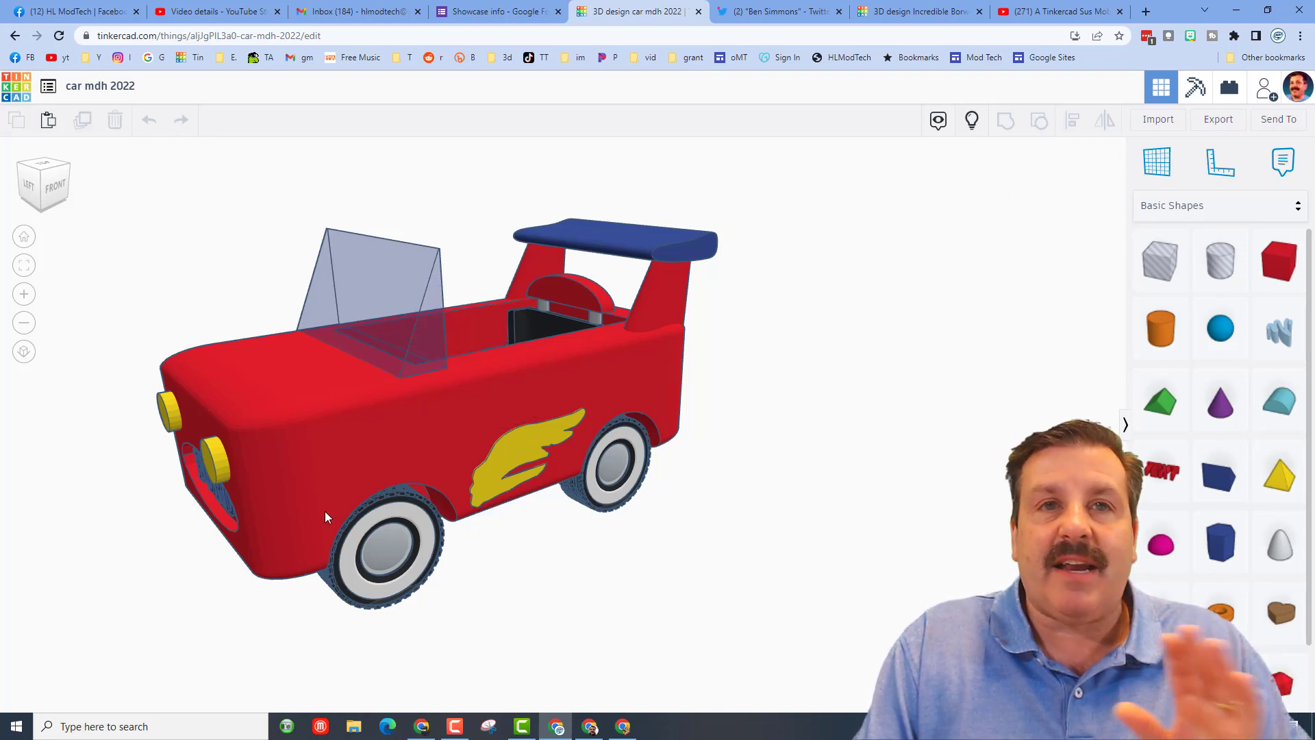
Turn the headlights light blue and back to yellow, then view the imported car
{"action": "left_click", "coordinate": [217, 474]}
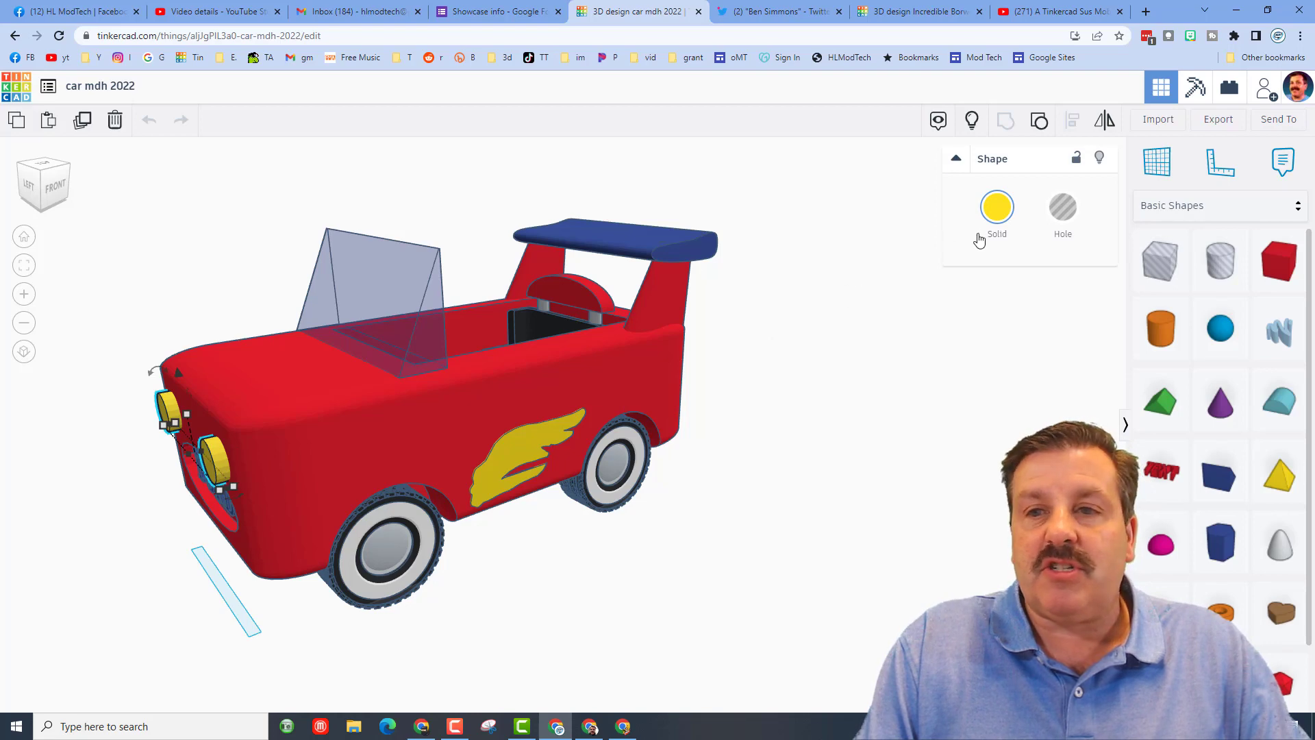
{"action": "left_click", "coordinate": [996, 207]}
{"action": "left_click", "coordinate": [1081, 333]}
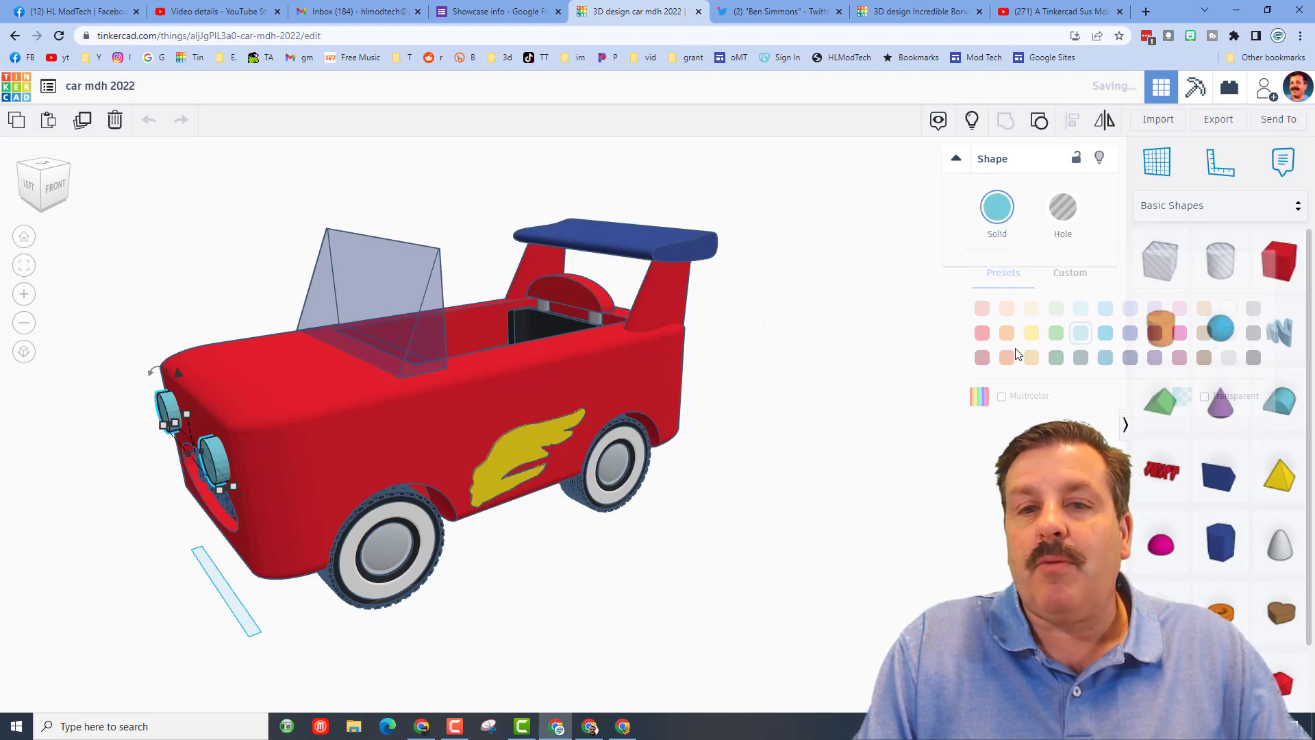
{"action": "left_click", "coordinate": [998, 207]}
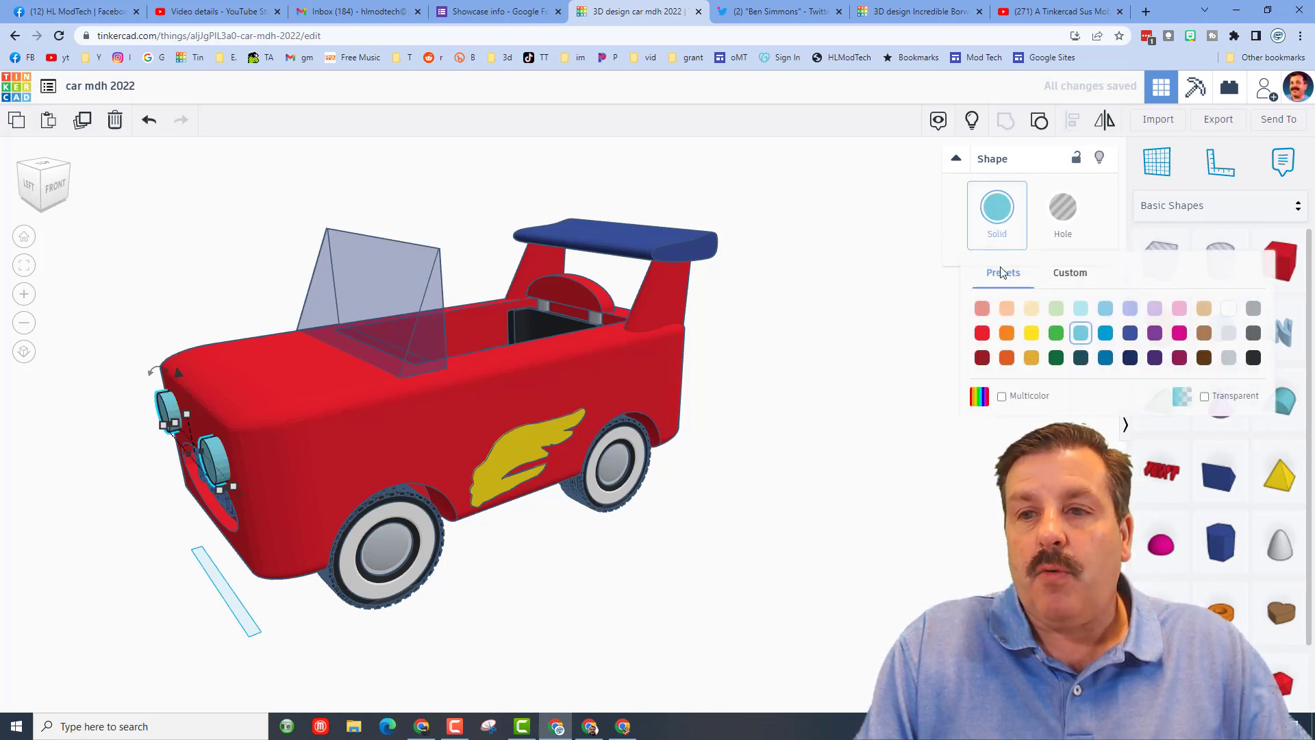
{"action": "left_click", "coordinate": [1030, 334]}
{"action": "left_click", "coordinate": [918, 12]}
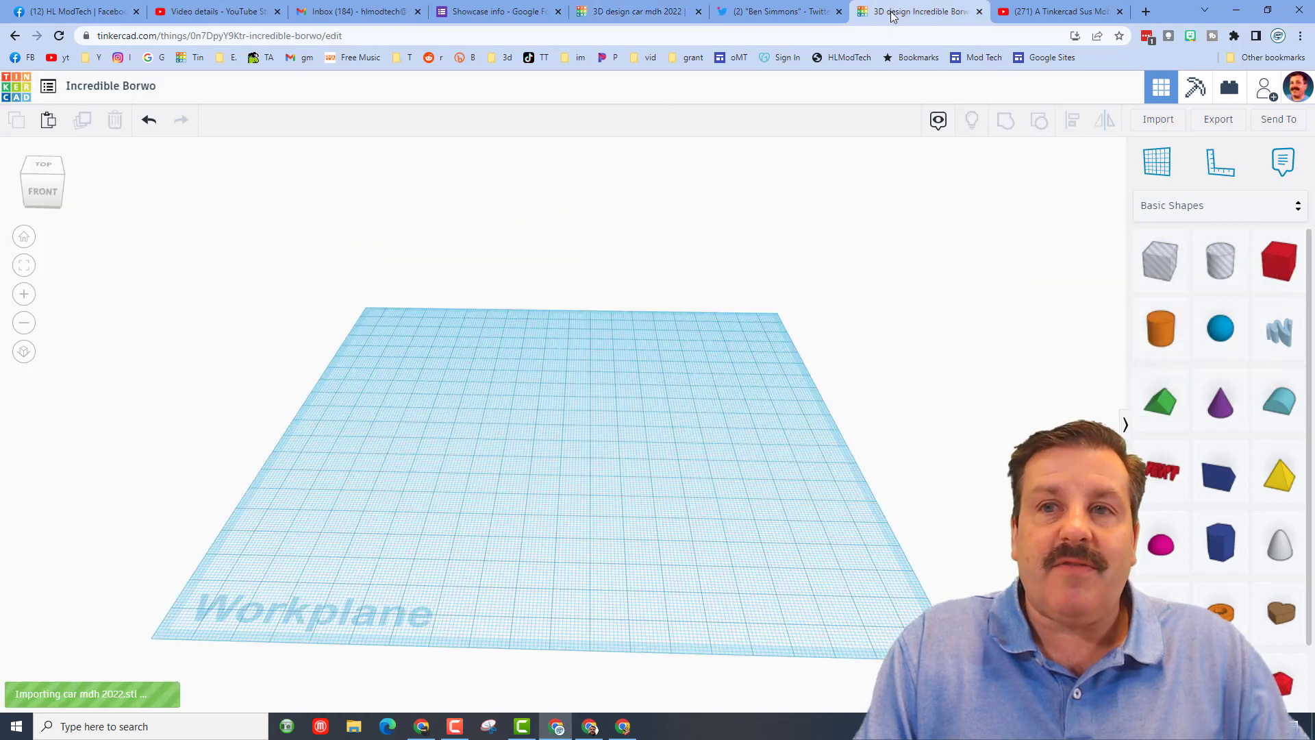
{"action": "right_click_drag", "start_coordinate": [652, 459], "coordinate": [689, 449]}
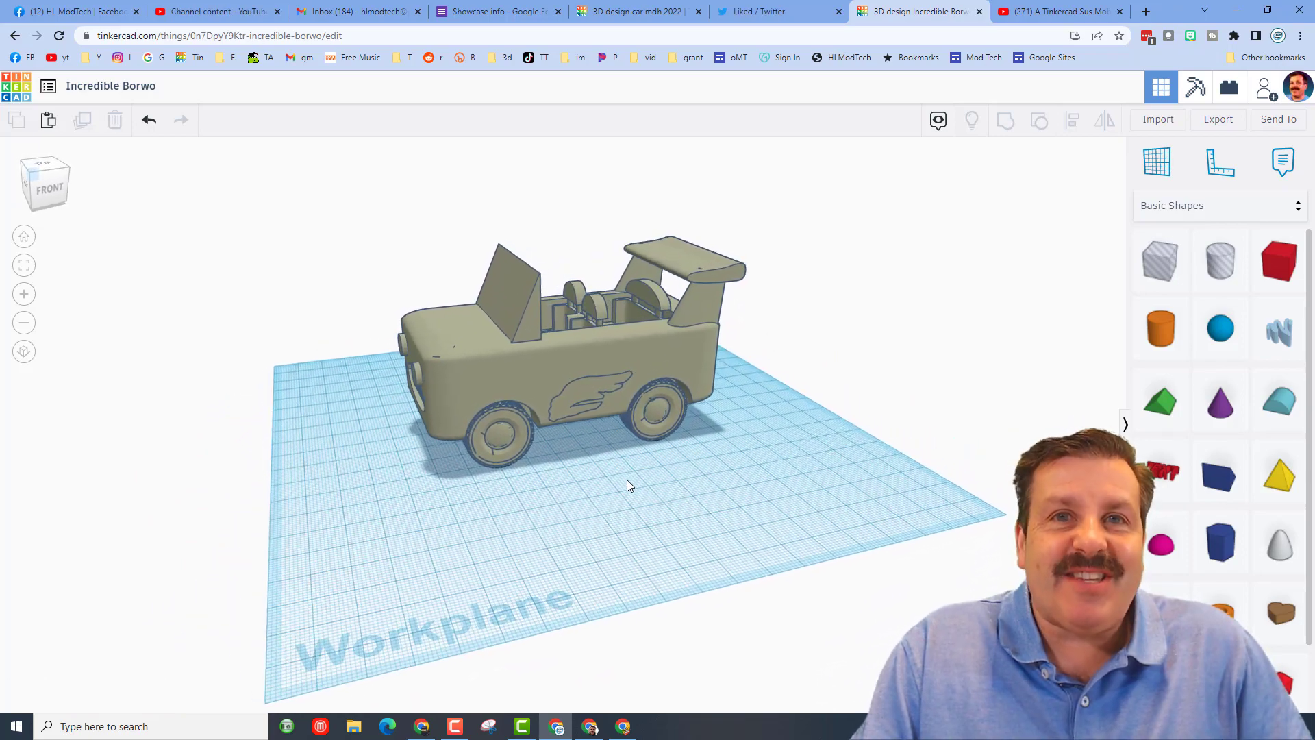
Select the imported car and scale it up uniformly to about 282.78 long
{"action": "right_click_drag", "start_coordinate": [619, 482], "coordinate": [585, 472]}
{"action": "left_click", "coordinate": [522, 379]}
{"action": "mouse_move", "coordinate": [522, 378]}
{"action": "right_mouse_down"}
{"action": "mouse_move", "coordinate": [476, 359]}
{"action": "mouse_move", "coordinate": [532, 375]}
{"action": "right_mouse_up"}
{"action": "scroll", "coordinate": [537, 377], "scroll_direction": "down", "scroll_amount": 1}
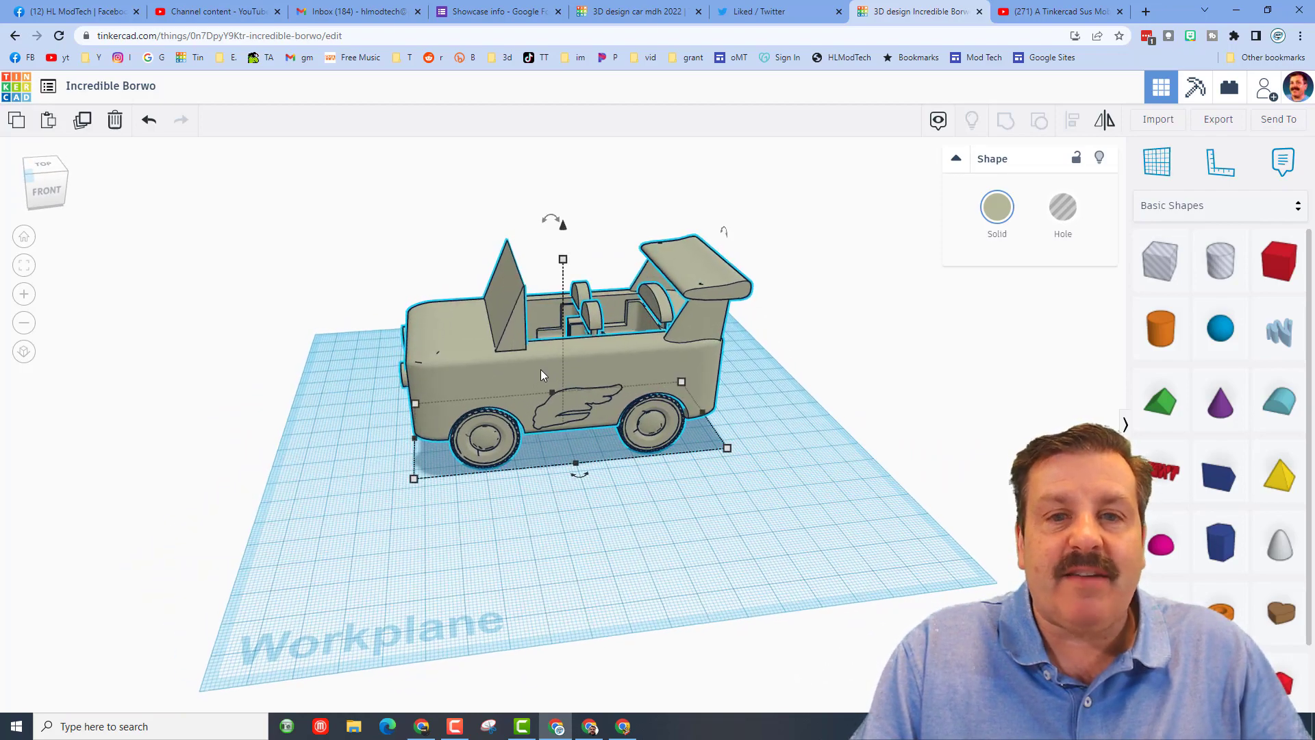
{"action": "scroll", "coordinate": [589, 425], "scroll_direction": "down", "scroll_amount": 4}
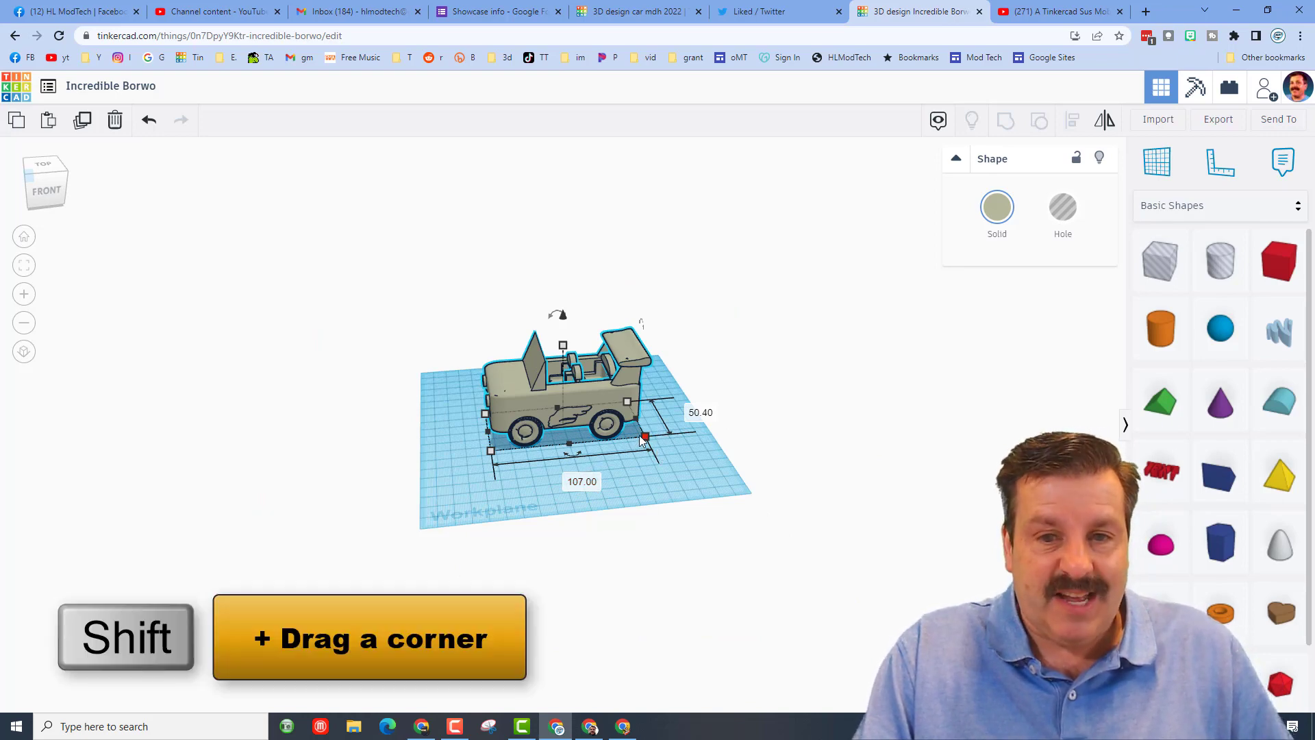
{"action": "left_click_drag", "start_coordinate": [656, 442], "coordinate": [959, 485], "text": "shift"}
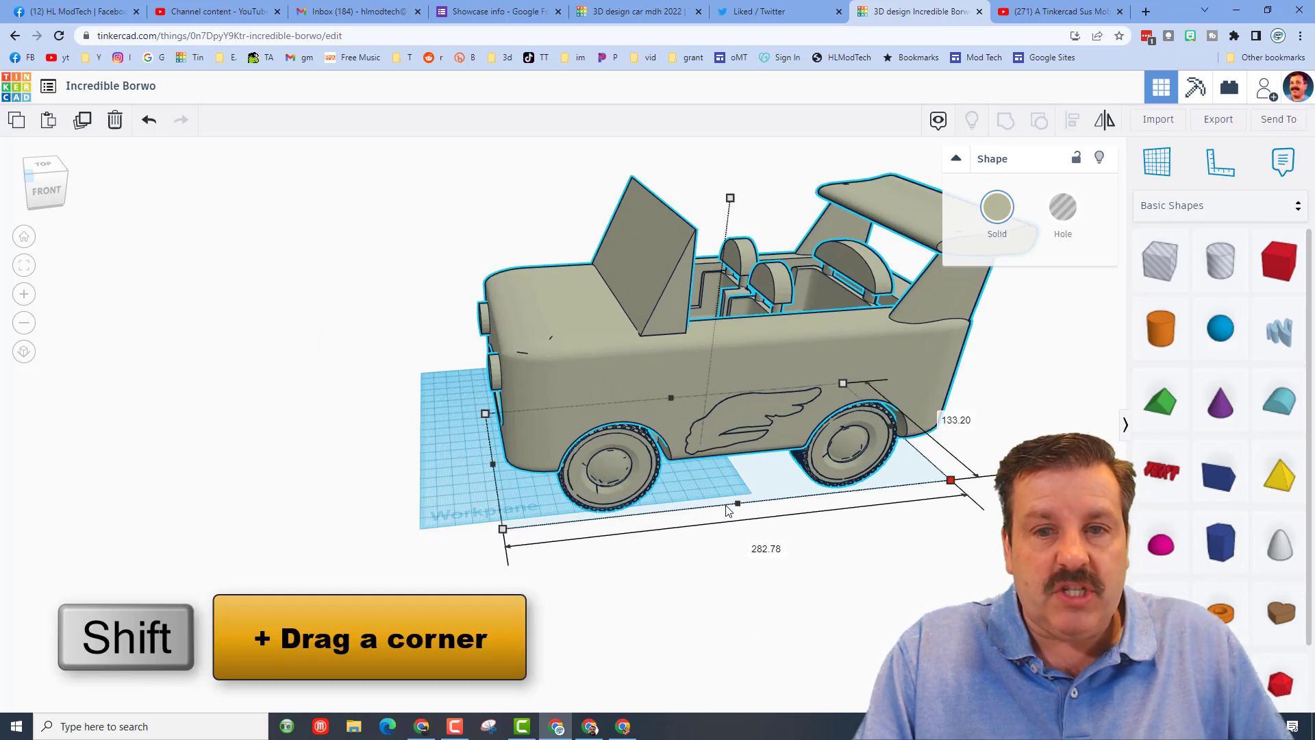
Set the car's length to 1070, giving 1070.00 × 504.02, and fit it in view
{"action": "left_click", "coordinate": [766, 547]}
{"action": "type", "text": "10"}
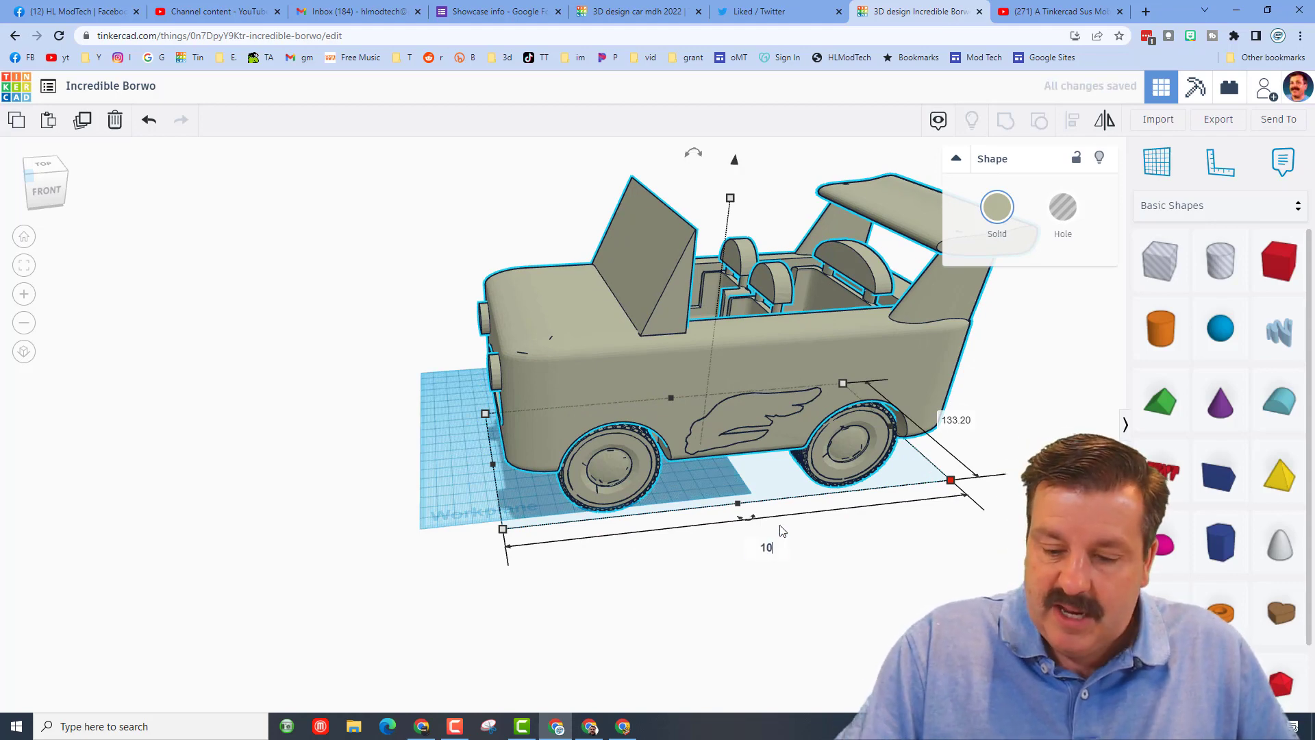
{"action": "type", "text": "70"}
{"action": "key", "text": "Return"}
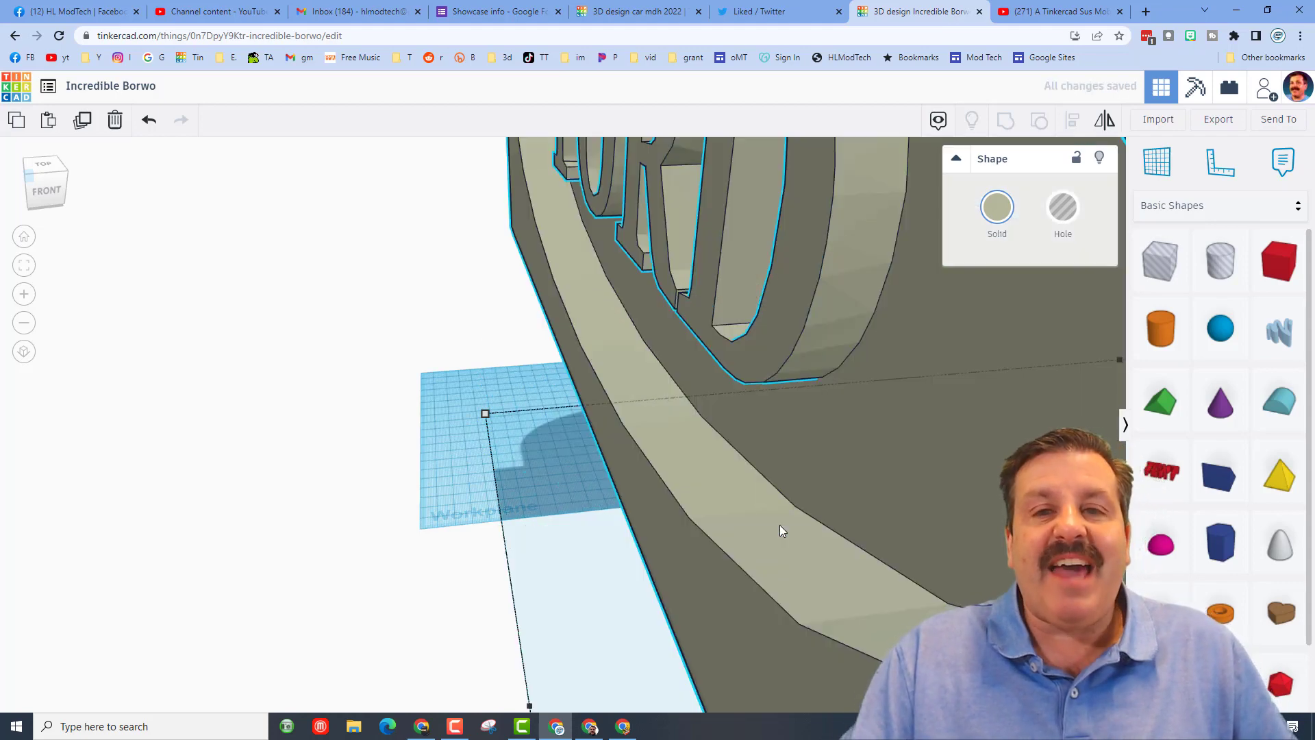
{"action": "left_click", "coordinate": [25, 266]}
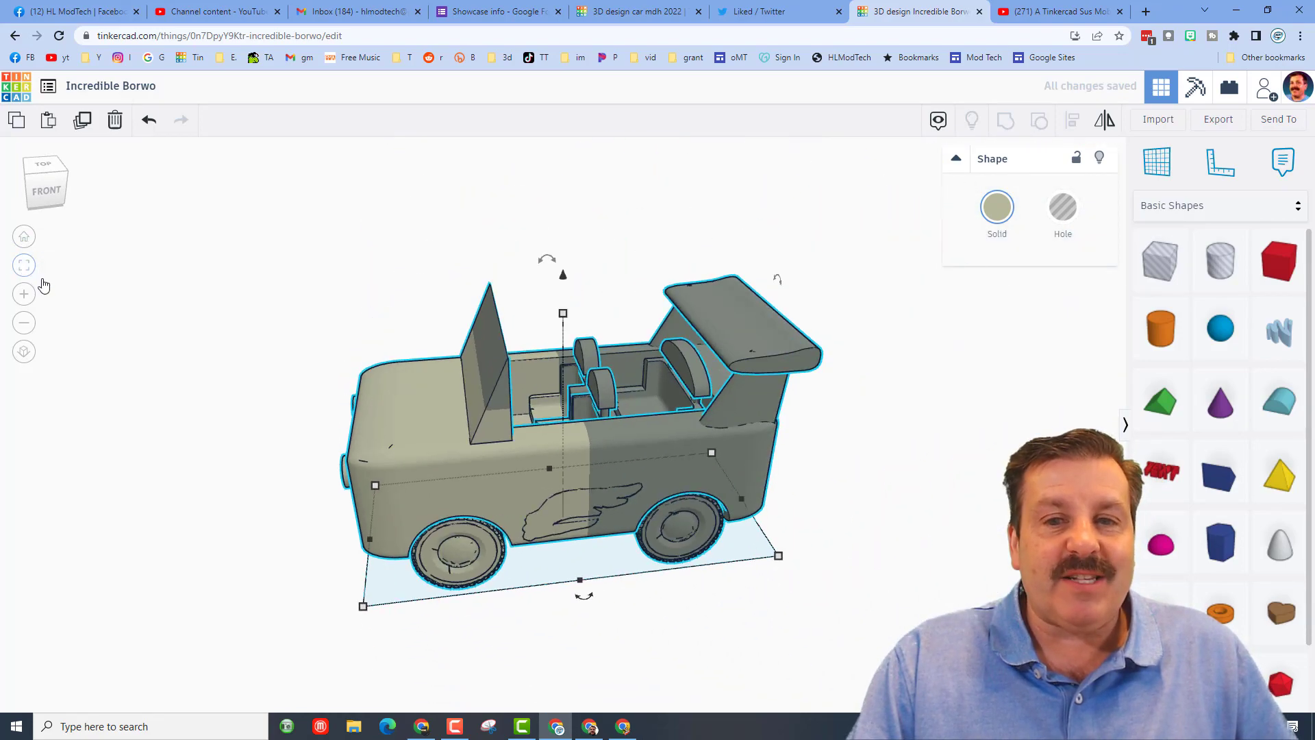
{"action": "mouse_move", "coordinate": [217, 303]}
{"action": "right_mouse_down"}
{"action": "mouse_move", "coordinate": [271, 296]}
{"action": "mouse_move", "coordinate": [191, 307]}
{"action": "right_mouse_up"}
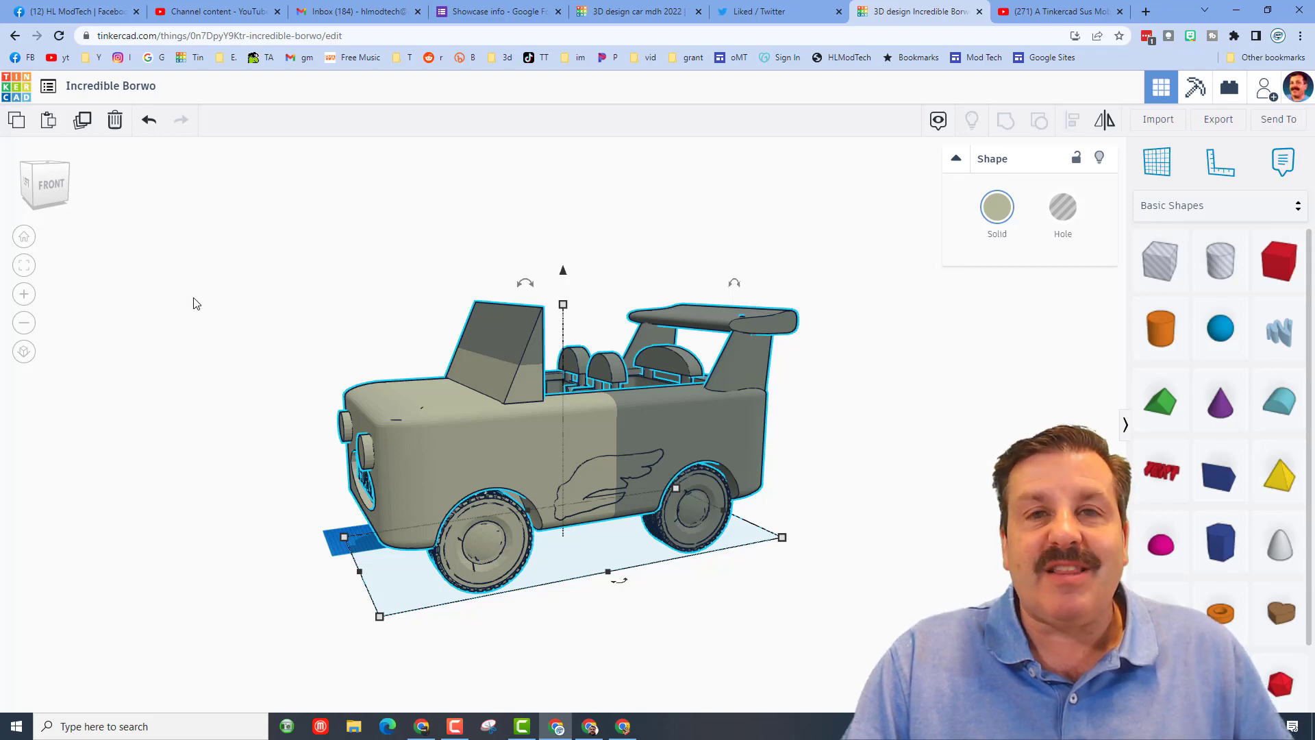
{"action": "left_click", "coordinate": [298, 244]}
{"action": "left_click", "coordinate": [602, 451]}
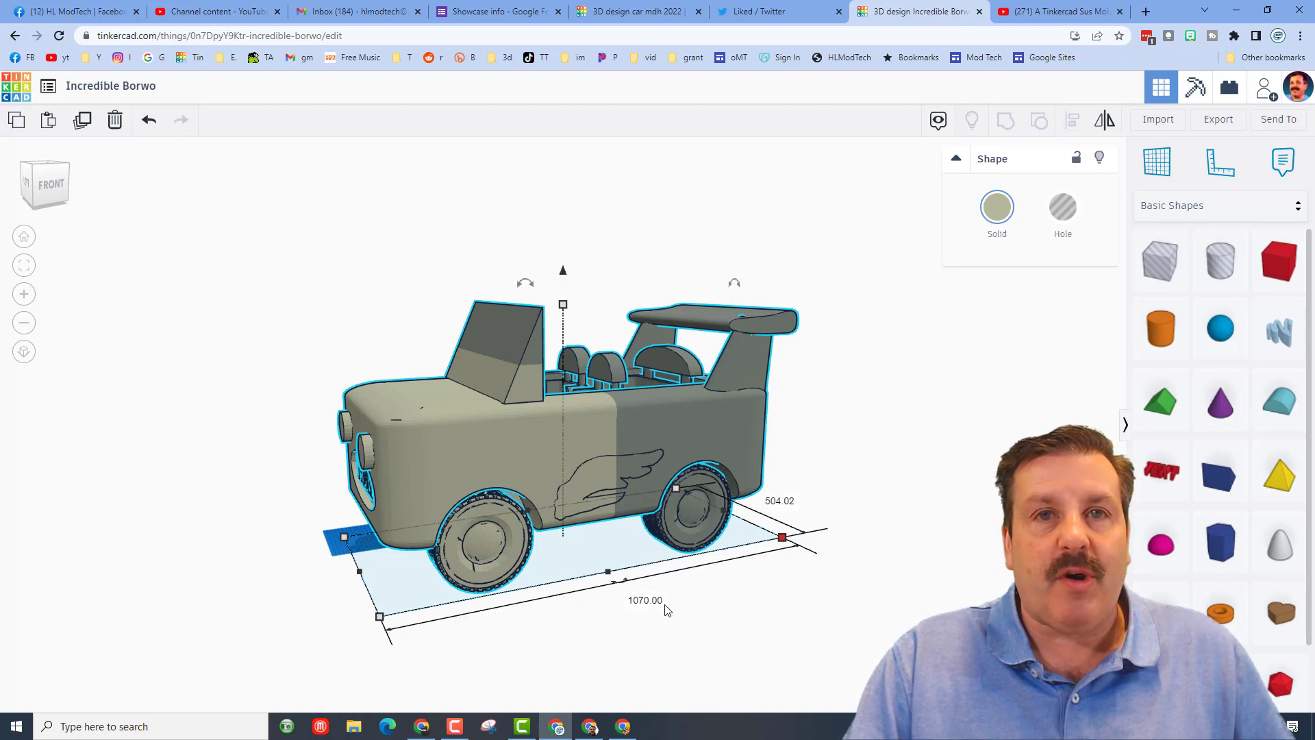
Compute 1070 ÷ 24 = 44.58 in Calculator, then shrink the car uniformly to 730.50 long
{"action": "key", "text": "XF86Calculator"}
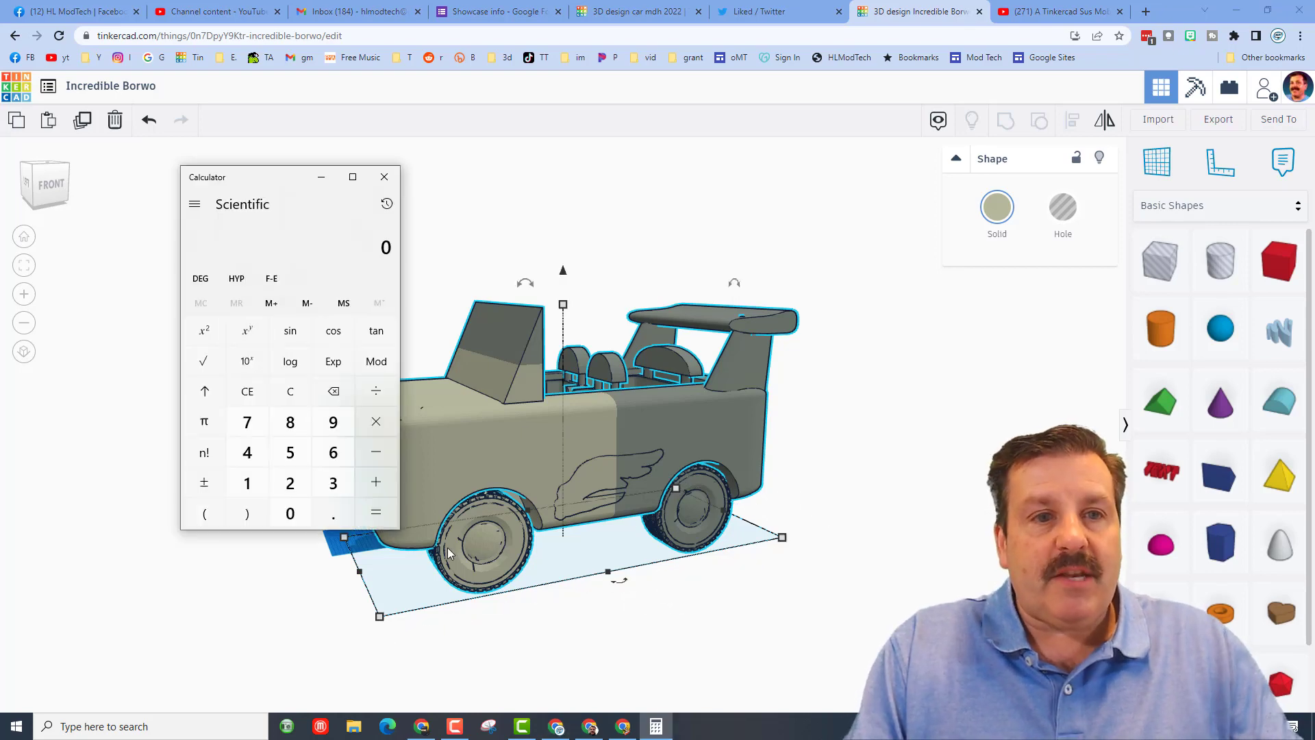
{"action": "left_click", "coordinate": [289, 513]}
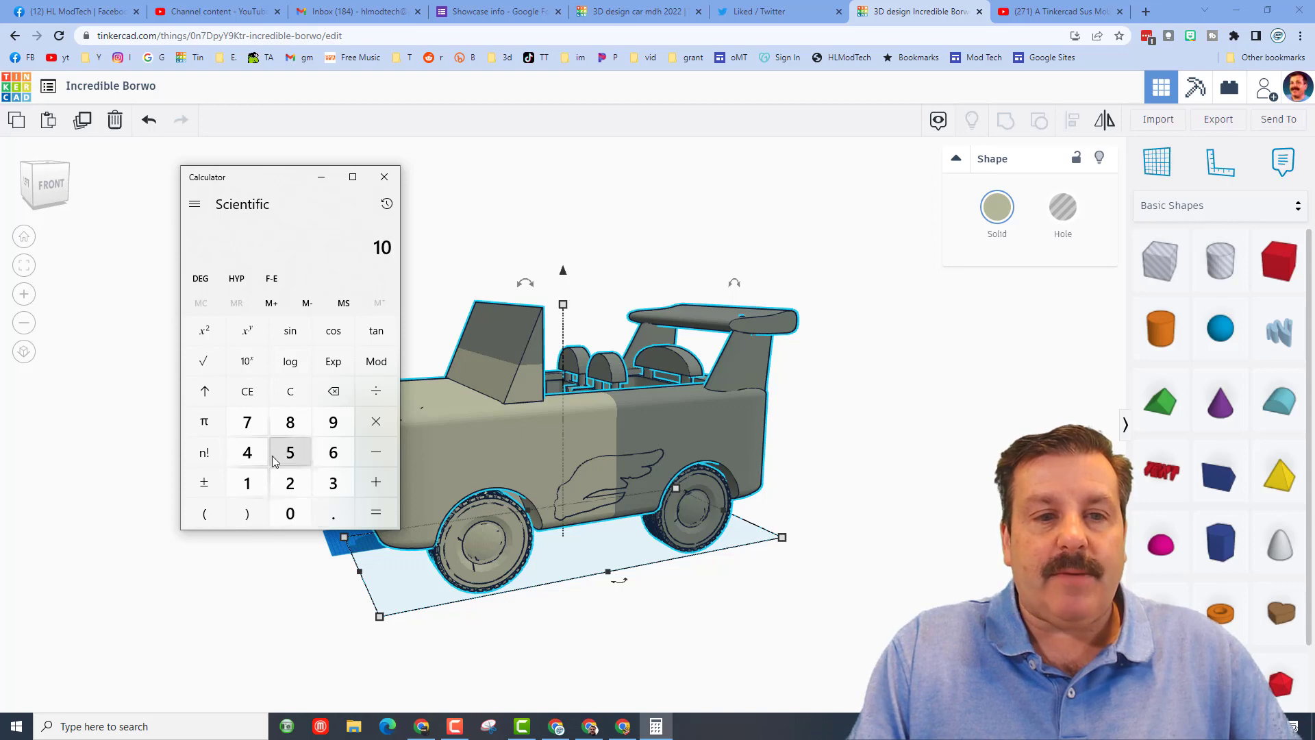
{"action": "left_click", "coordinate": [260, 433]}
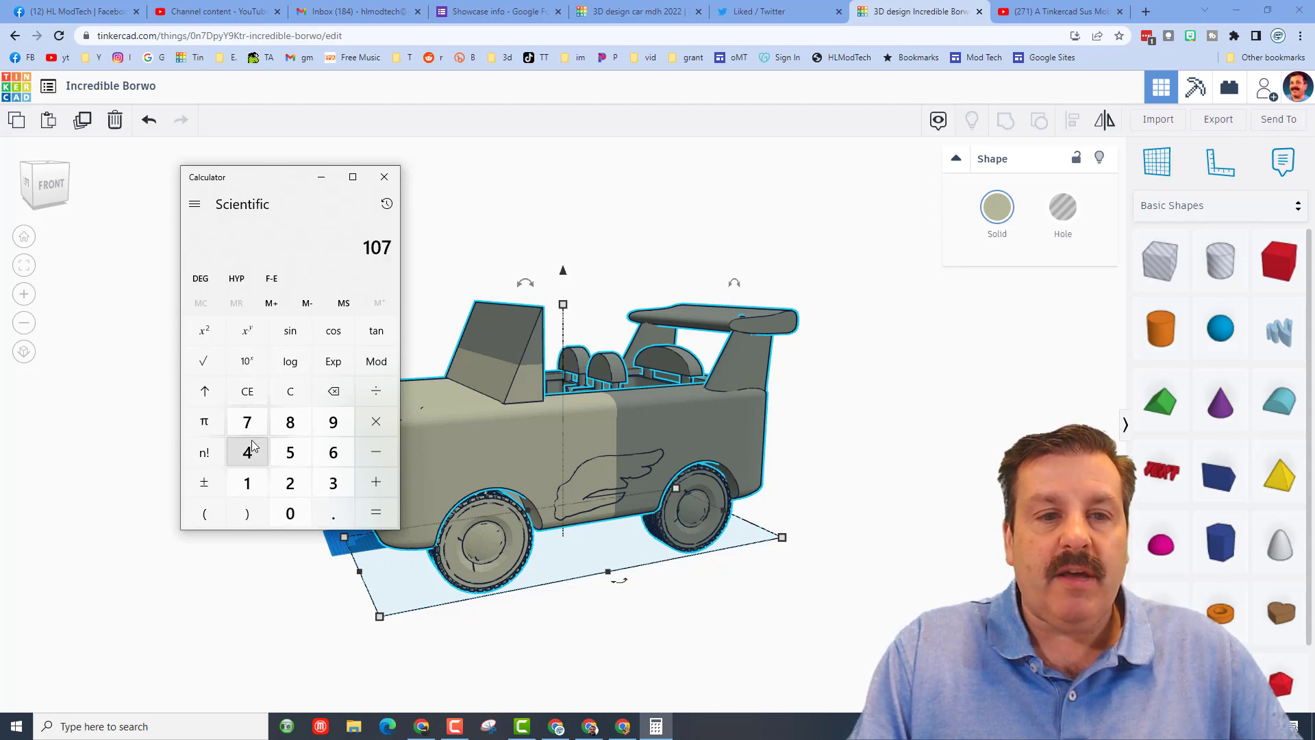
{"action": "left_click", "coordinate": [298, 522]}
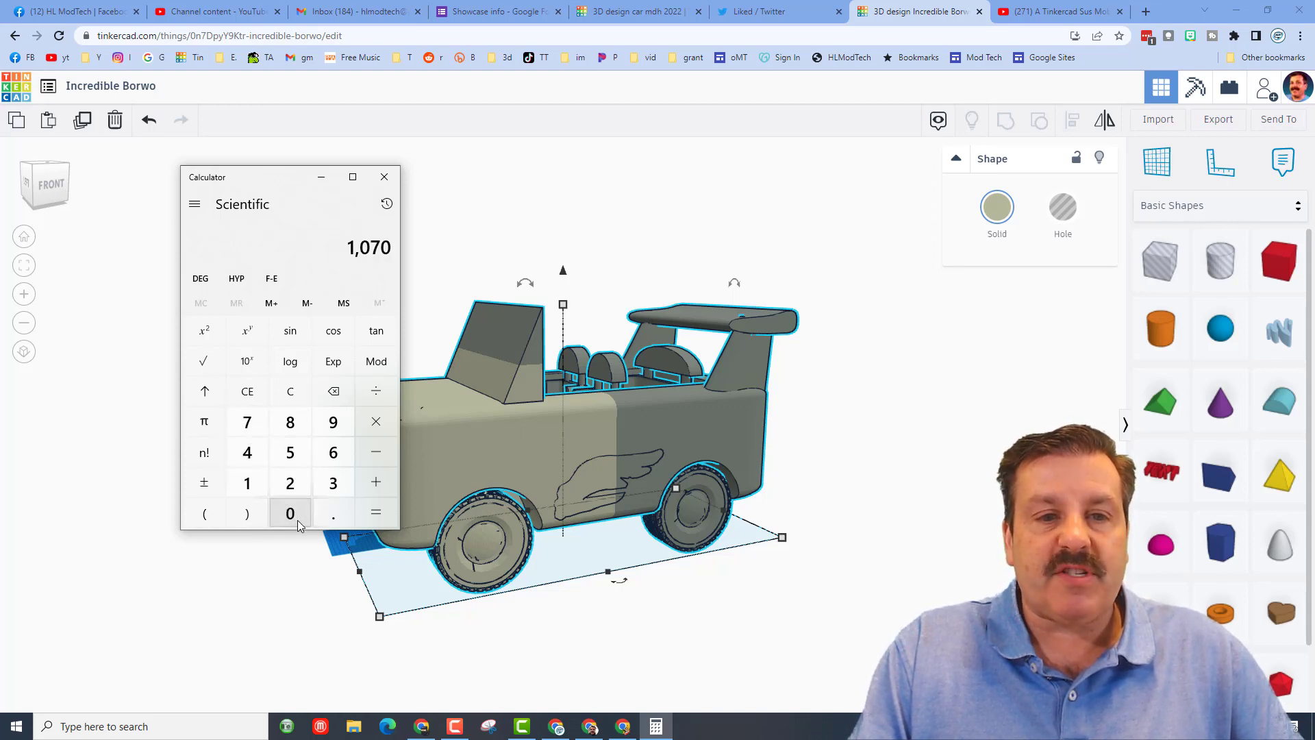
{"action": "left_click", "coordinate": [376, 391]}
{"action": "left_click", "coordinate": [289, 481]}
{"action": "left_click", "coordinate": [248, 453]}
{"action": "left_click", "coordinate": [376, 512]}
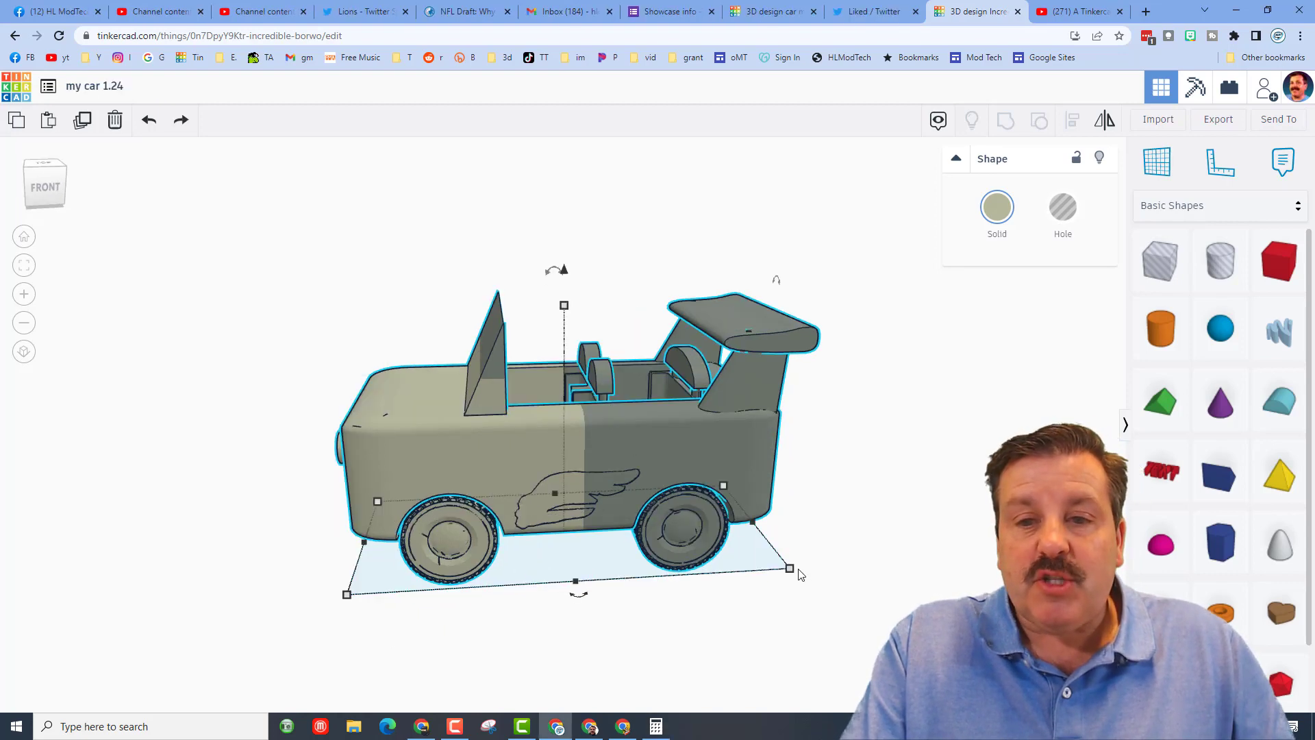
{"action": "mouse_move", "coordinate": [792, 570]}
{"action": "left_click_drag", "start_coordinate": [790, 569], "coordinate": [641, 545], "text": "shift"}
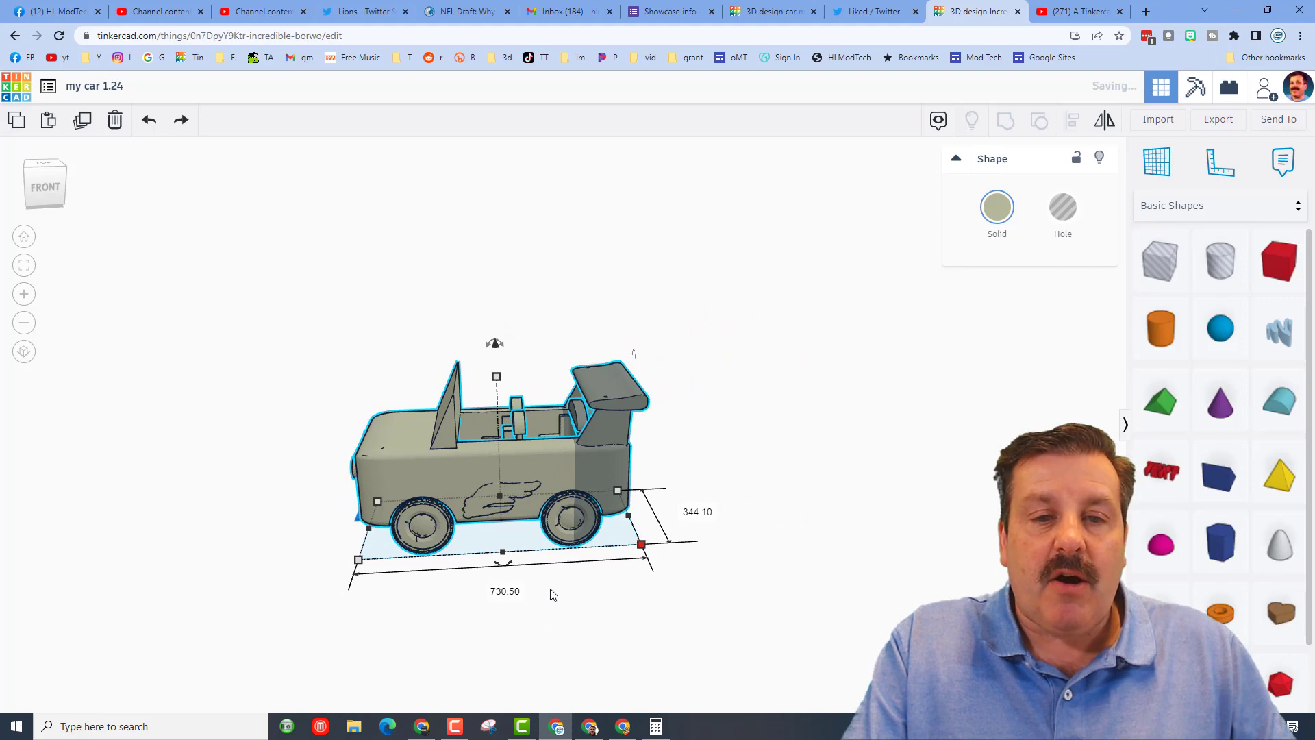
Set the car's length to 44.6, shrinking it to 44.60 × 21.01, and frame it
{"action": "left_click", "coordinate": [515, 594]}
{"action": "type", "text": "44"}
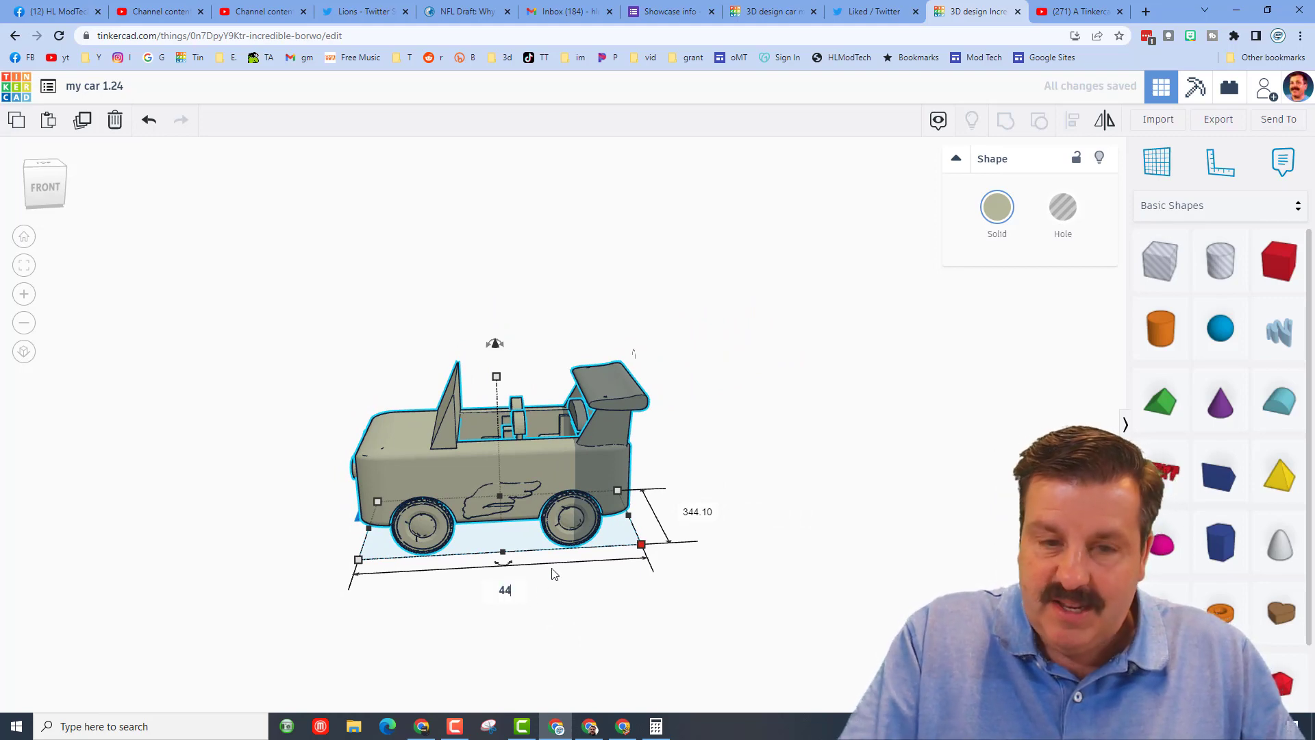
{"action": "type", "text": ".6"}
{"action": "key", "text": "Return"}
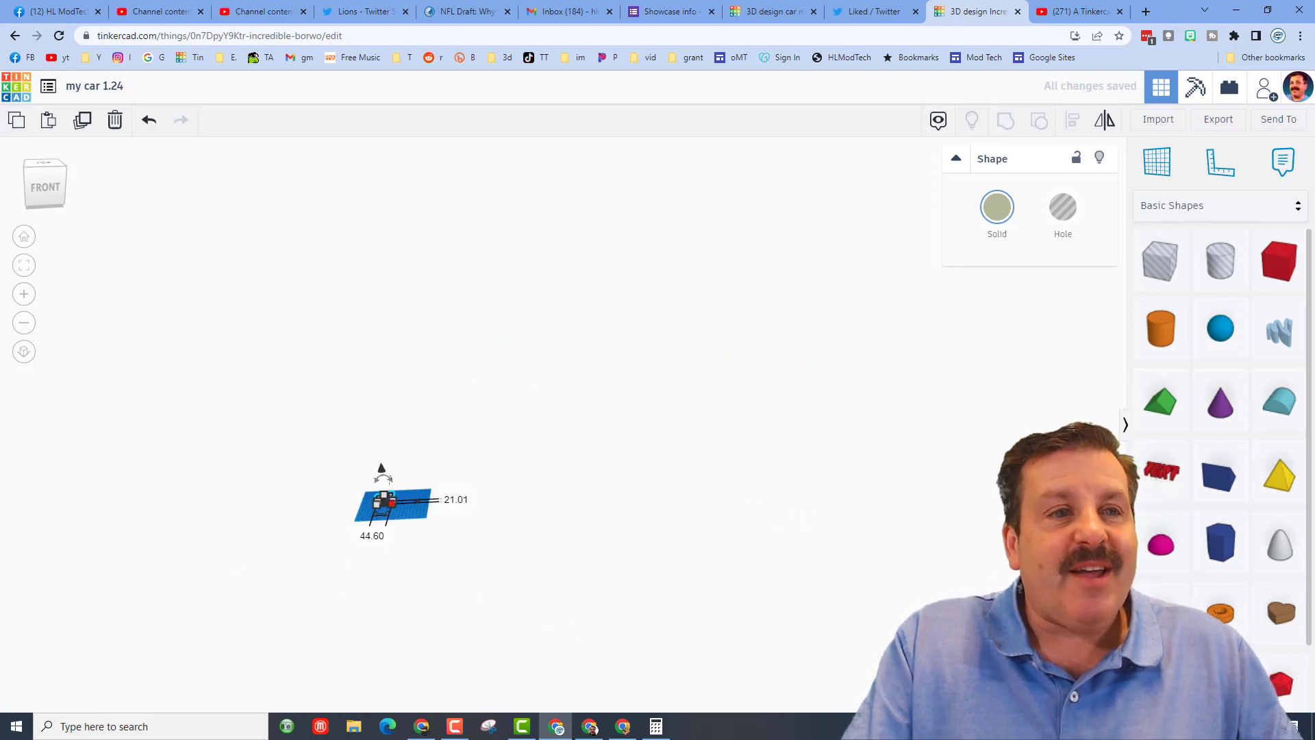
{"action": "left_click", "coordinate": [23, 265]}
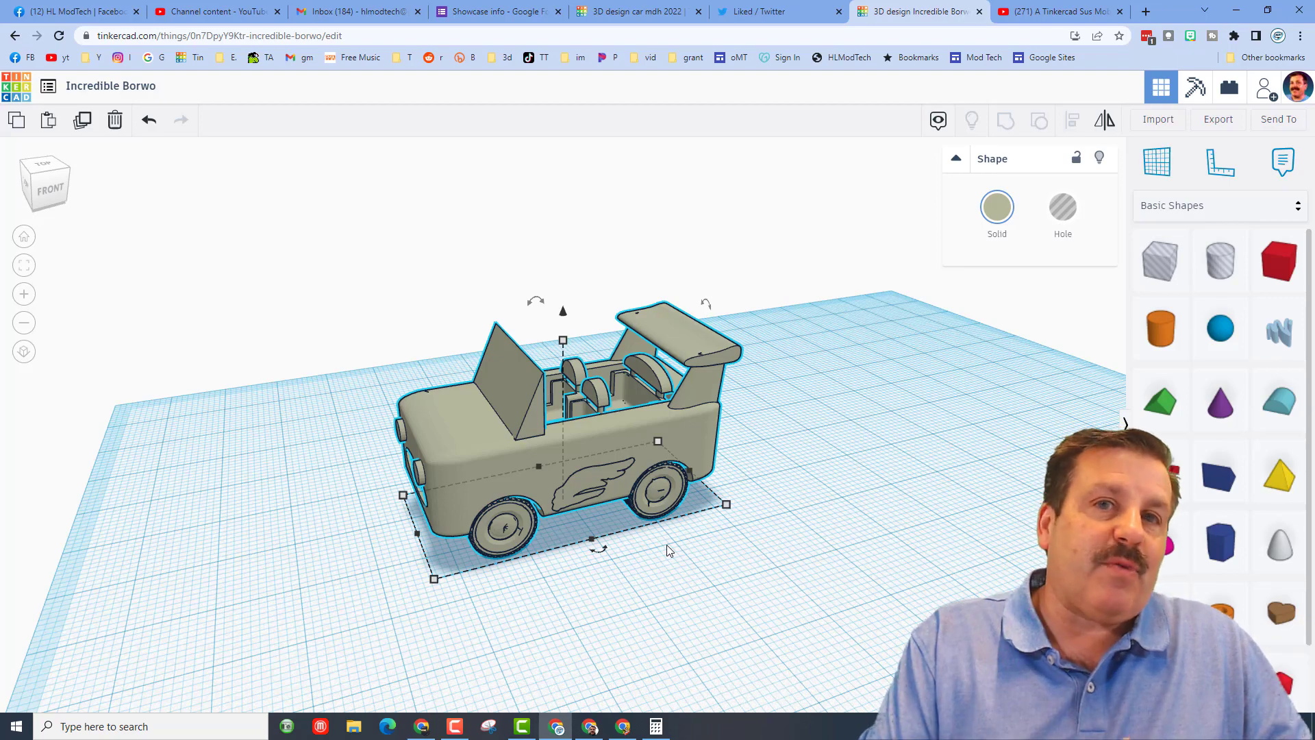
Orbit and zoom around the small car, then undo the last change
{"action": "right_click_drag", "start_coordinate": [745, 545], "coordinate": [638, 522]}
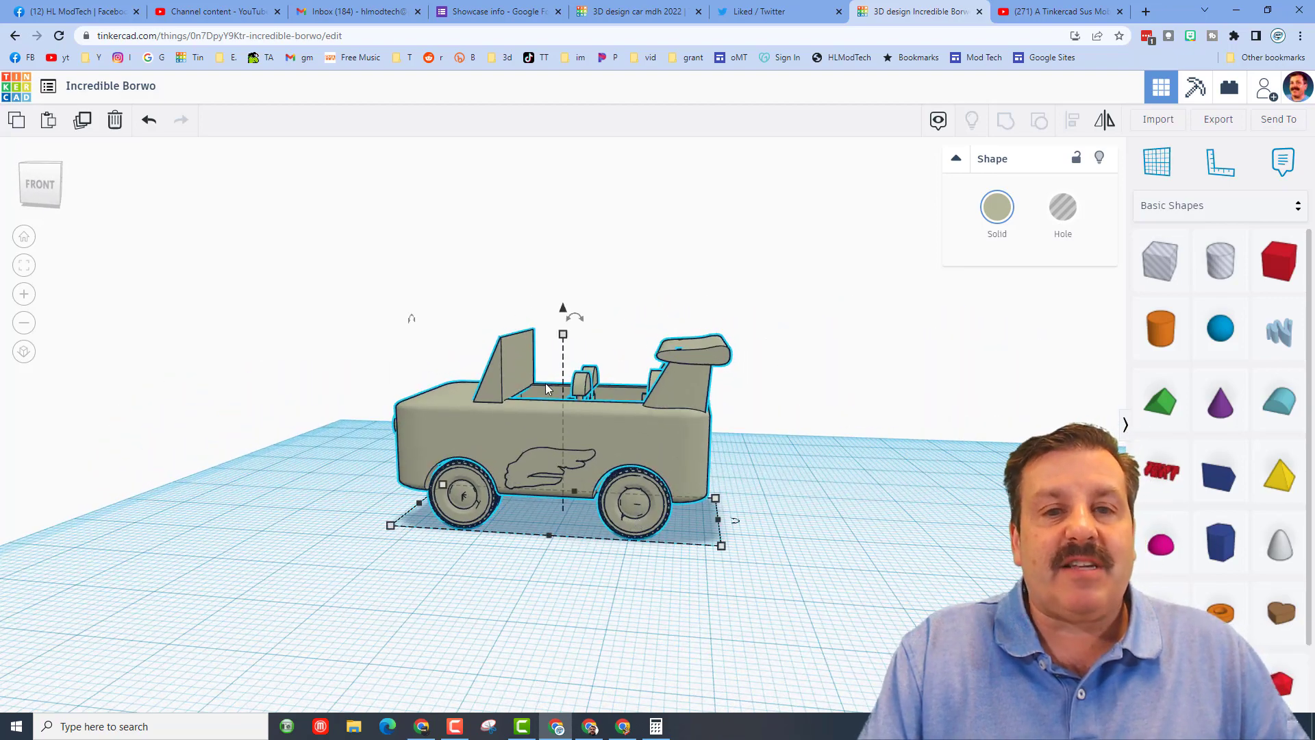
{"action": "scroll", "coordinate": [668, 195], "scroll_direction": "up", "scroll_amount": 5}
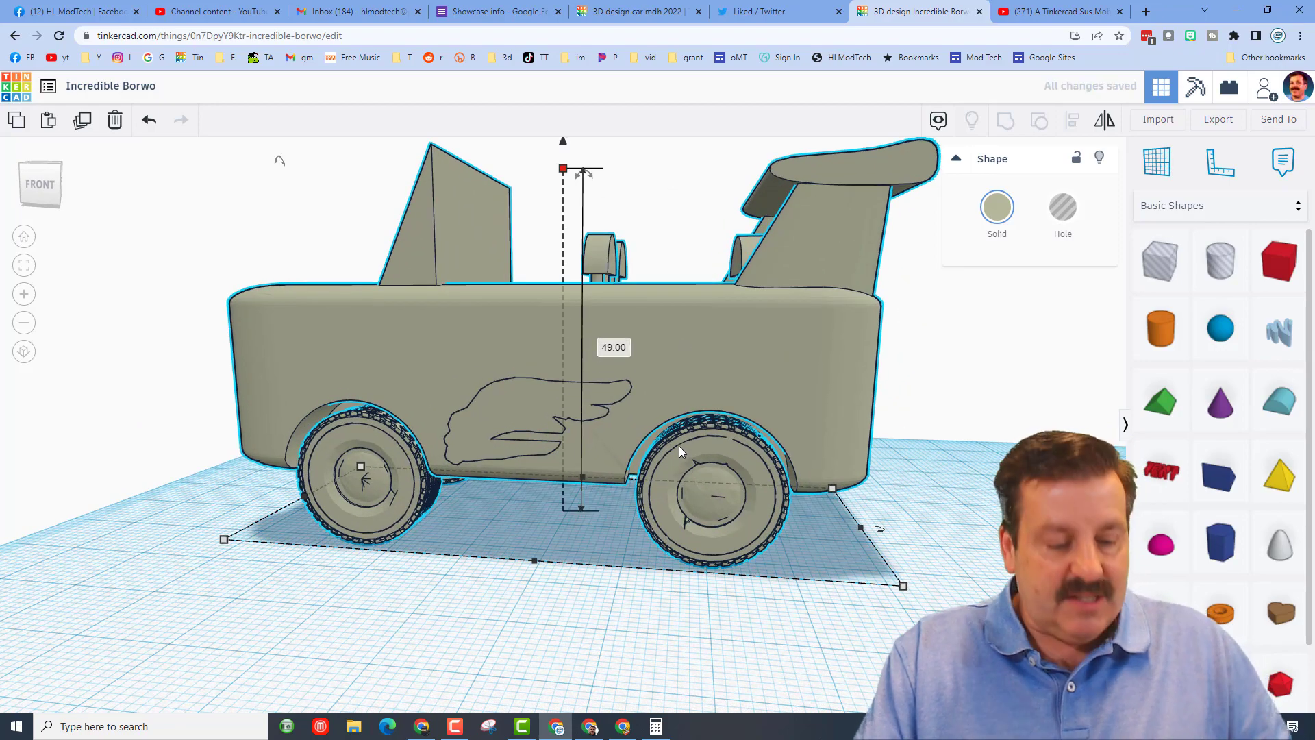
{"action": "scroll", "coordinate": [679, 446], "scroll_direction": "down", "scroll_amount": 5}
{"action": "key", "text": "ctrl+z"}
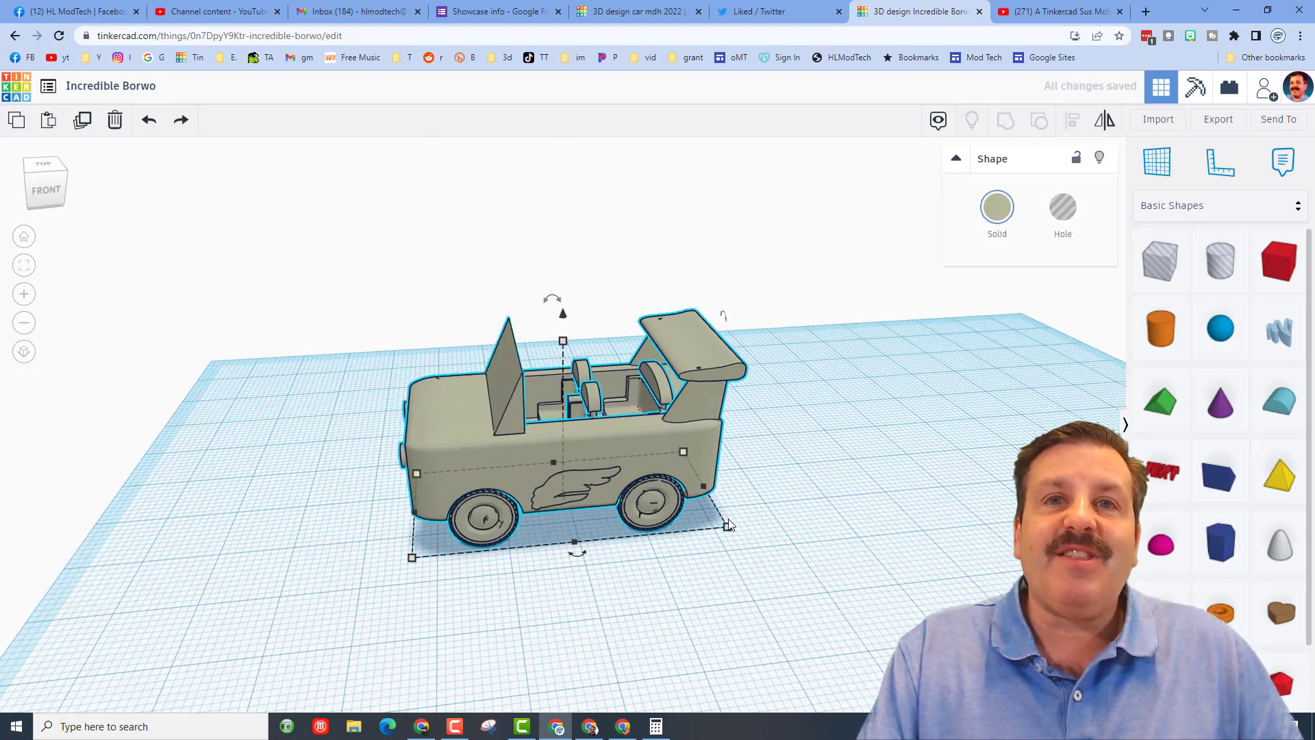